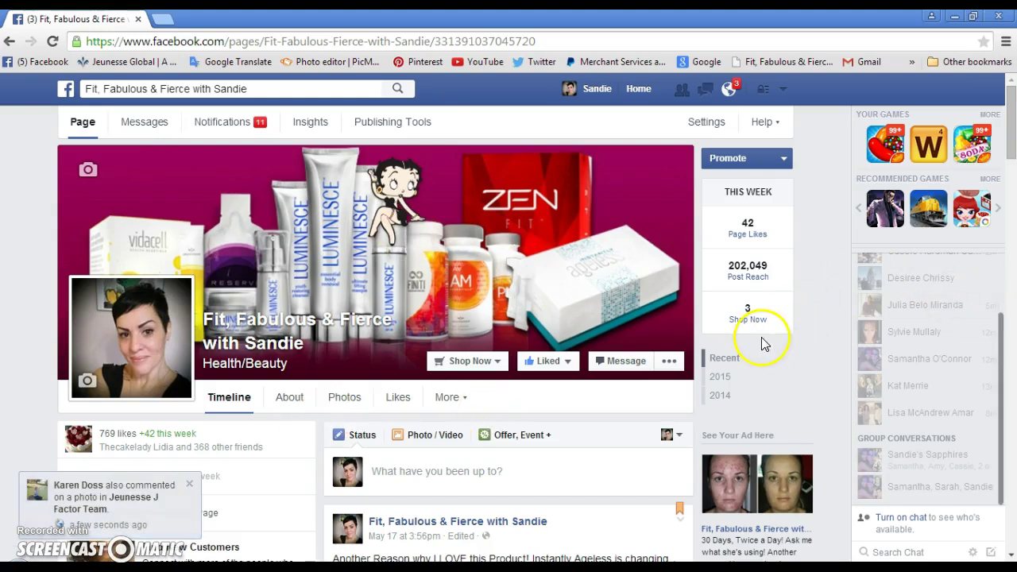
- Scroll through the Fit, Fabulous & Fierce with Sandie business page and back to its top
{"action": "scroll", "coordinate": [760, 341], "scroll_direction": "down", "scroll_amount": 1}
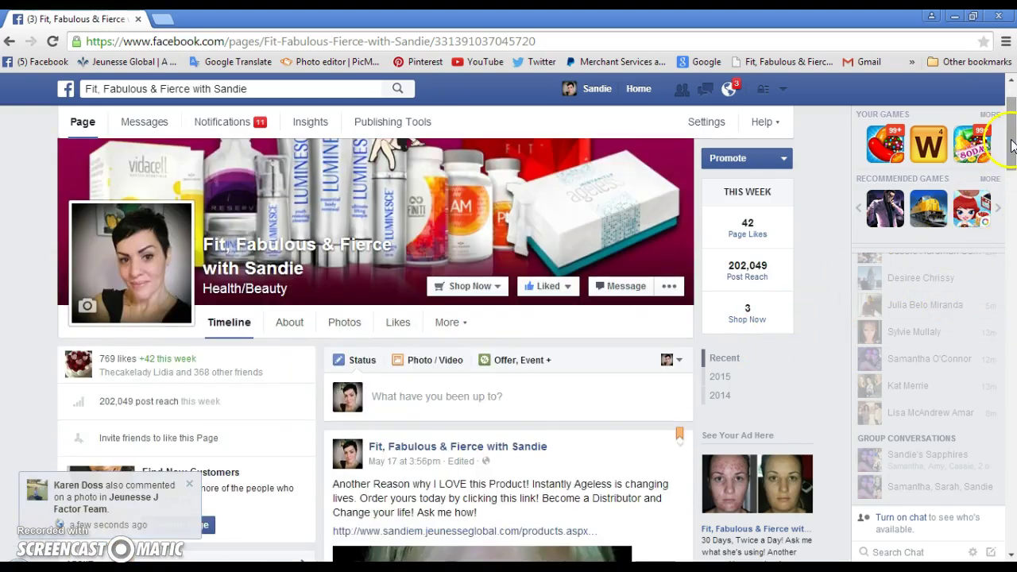
{"action": "left_click_drag", "start_coordinate": [1013, 147], "coordinate": [1012, 181]}
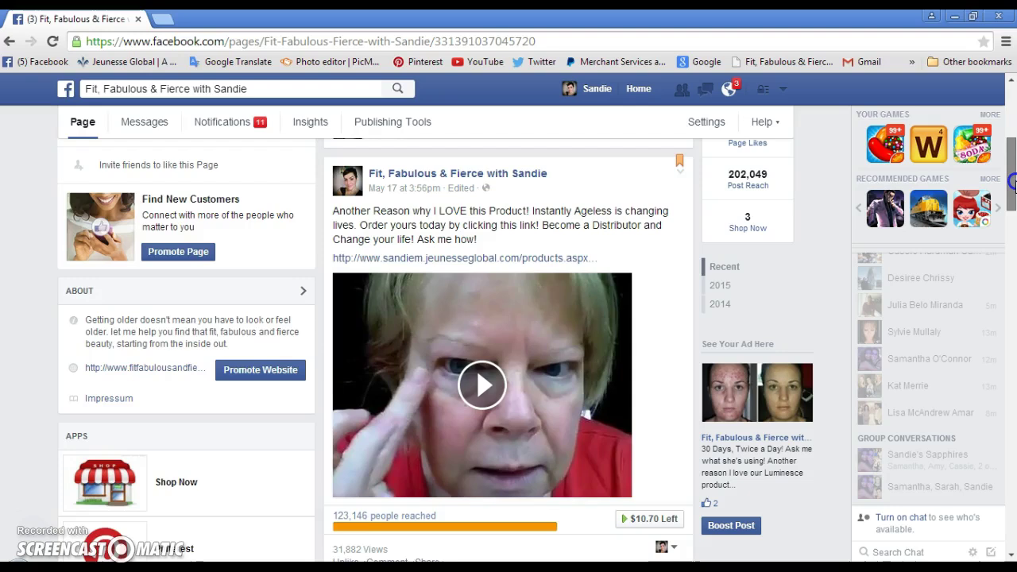
{"action": "left_click_drag", "start_coordinate": [1012, 181], "coordinate": [1011, 123]}
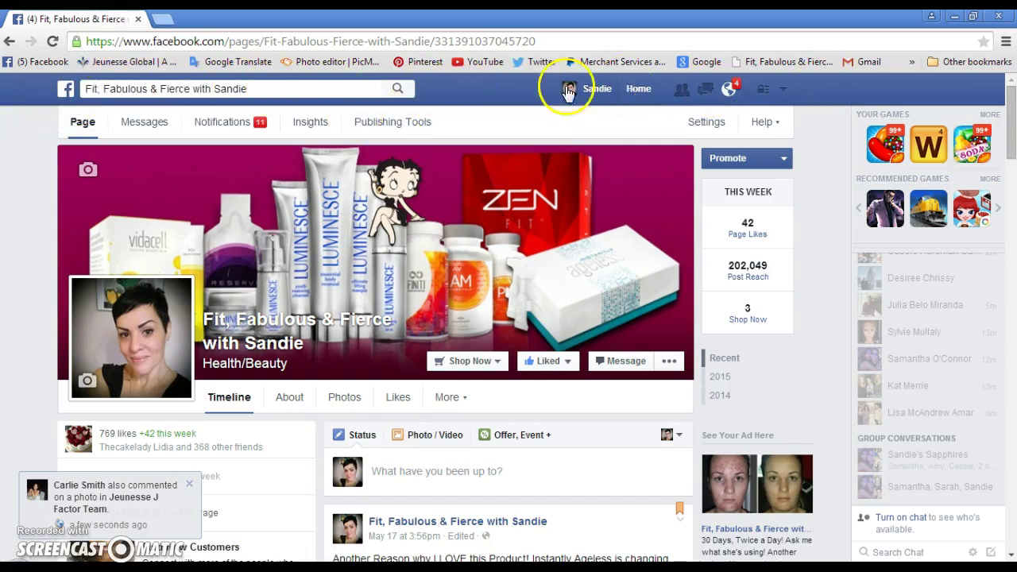
- Choose Create Ads from the account options menu to start a new ad
{"action": "left_click", "coordinate": [782, 92]}
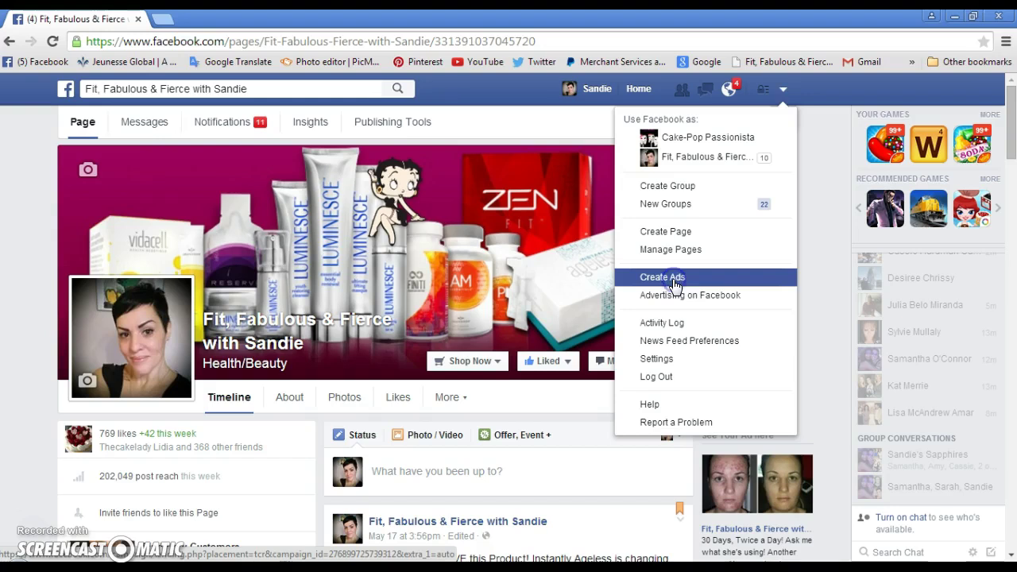
{"action": "left_click", "coordinate": [673, 284]}
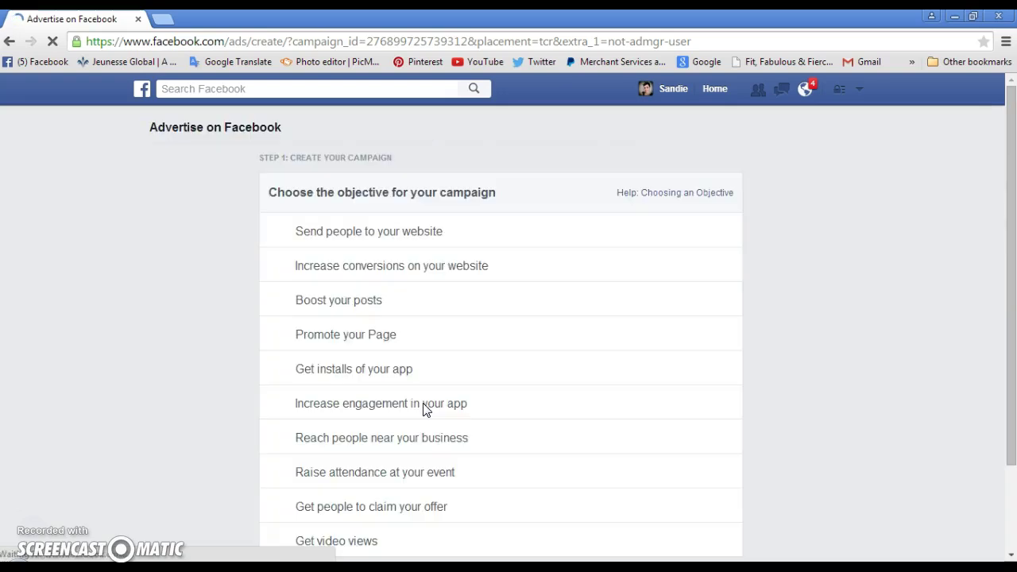
- Select the App Installs objective and dismiss the Norton performance alert
{"action": "left_click", "coordinate": [417, 413]}
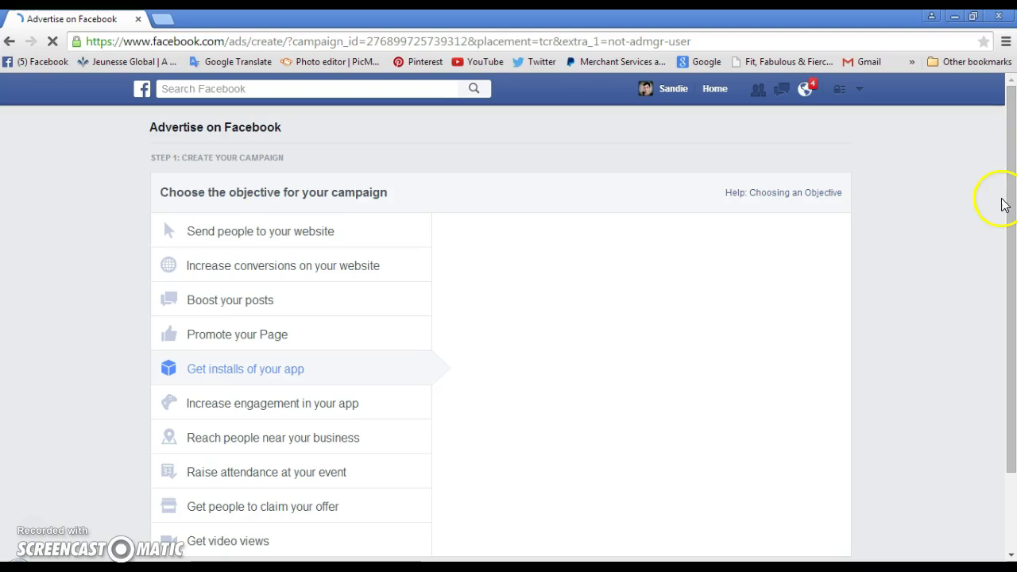
{"action": "left_click_drag", "start_coordinate": [1008, 196], "coordinate": [1010, 553]}
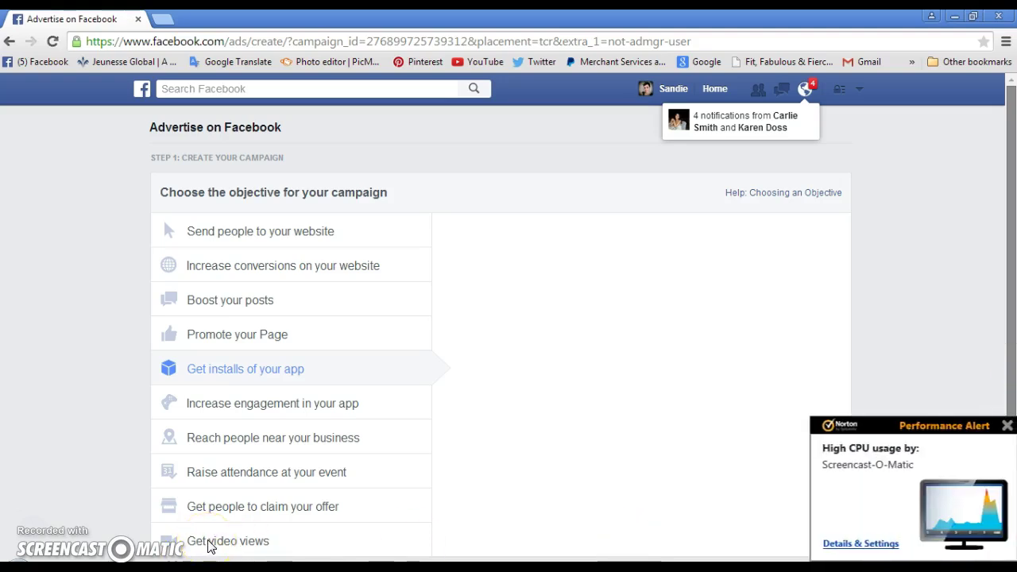
{"action": "left_click", "coordinate": [1006, 428]}
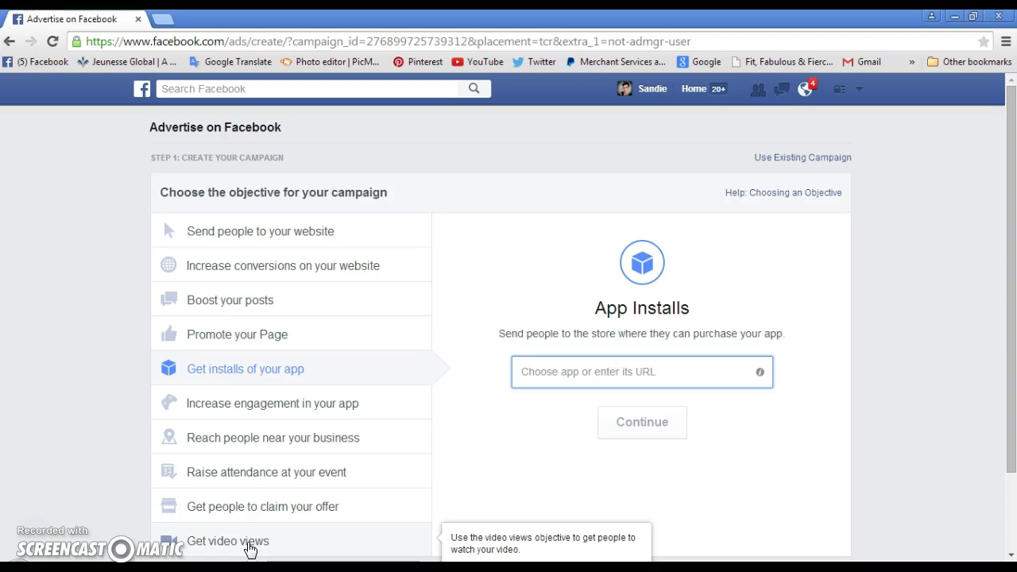
- Switch the objective to Video Views, promoting the Fit, Fabulous & Fierce page
{"action": "left_click", "coordinate": [250, 548]}
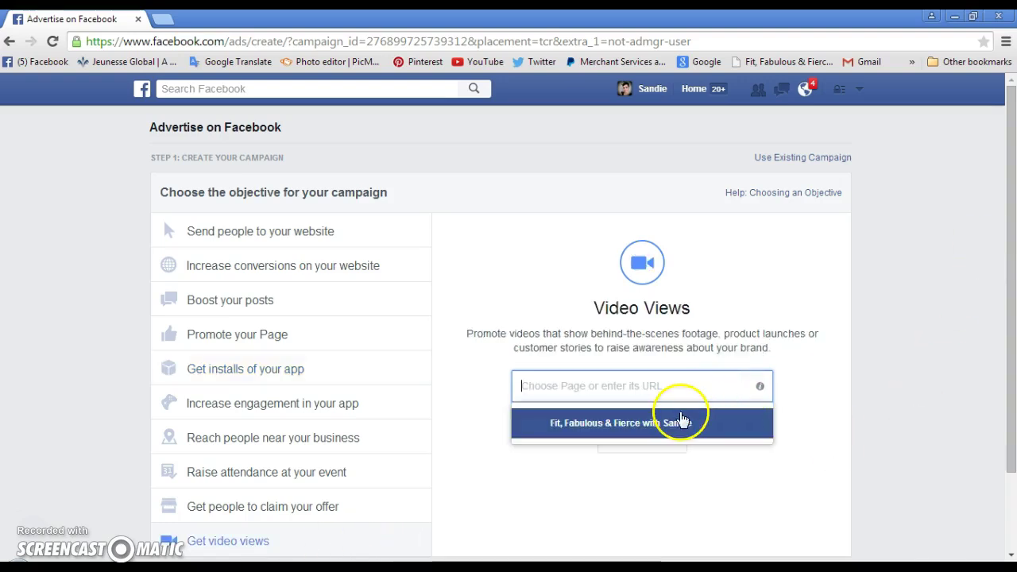
{"action": "left_click", "coordinate": [681, 418]}
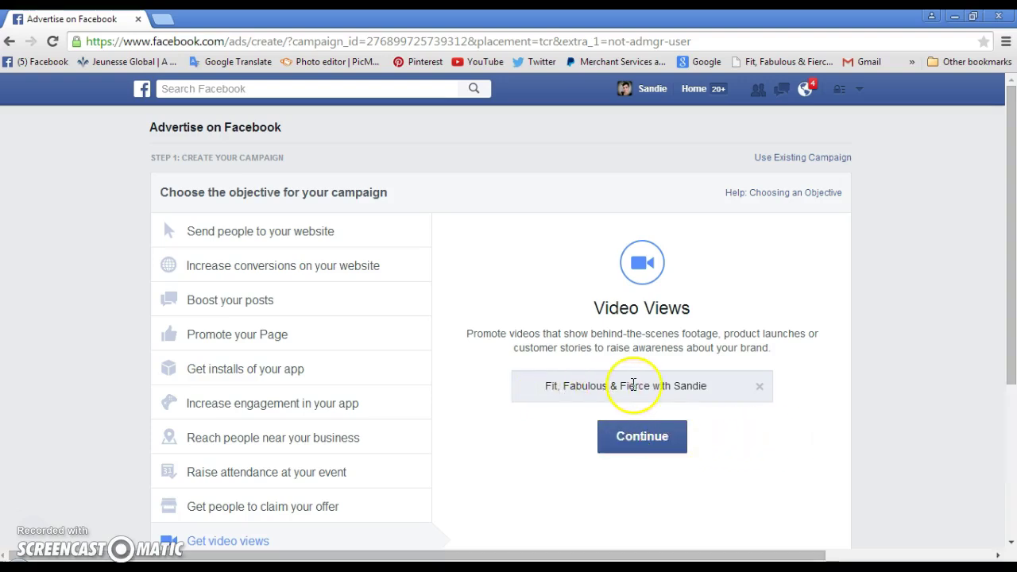
{"action": "left_click", "coordinate": [714, 387]}
{"action": "left_click", "coordinate": [768, 425]}
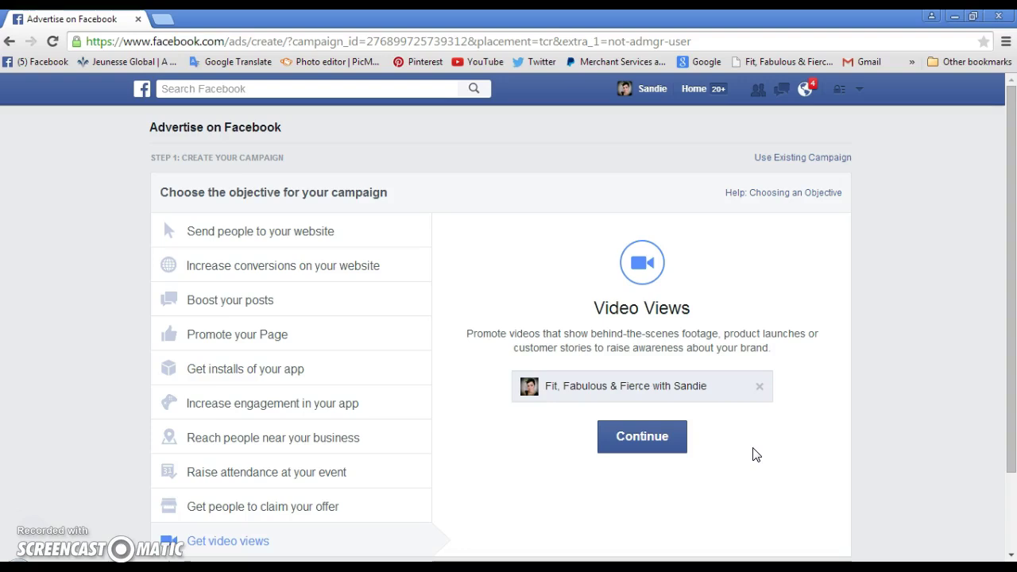
{"action": "left_click", "coordinate": [639, 449]}
- Continue to the ad set audience, currently targeting Canada, ages 18–65+
{"action": "left_click", "coordinate": [638, 444]}
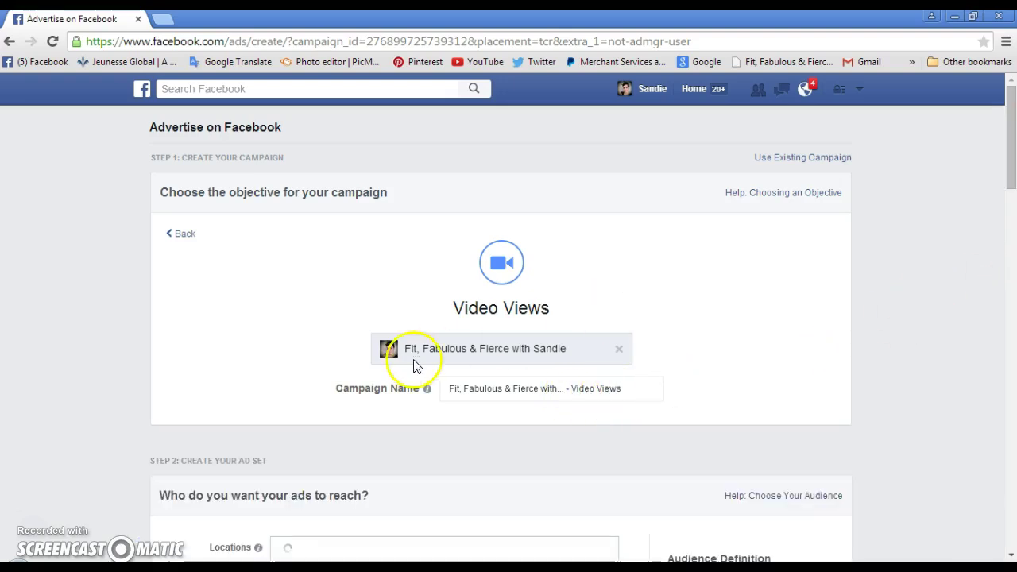
{"action": "mouse_move", "coordinate": [427, 389]}
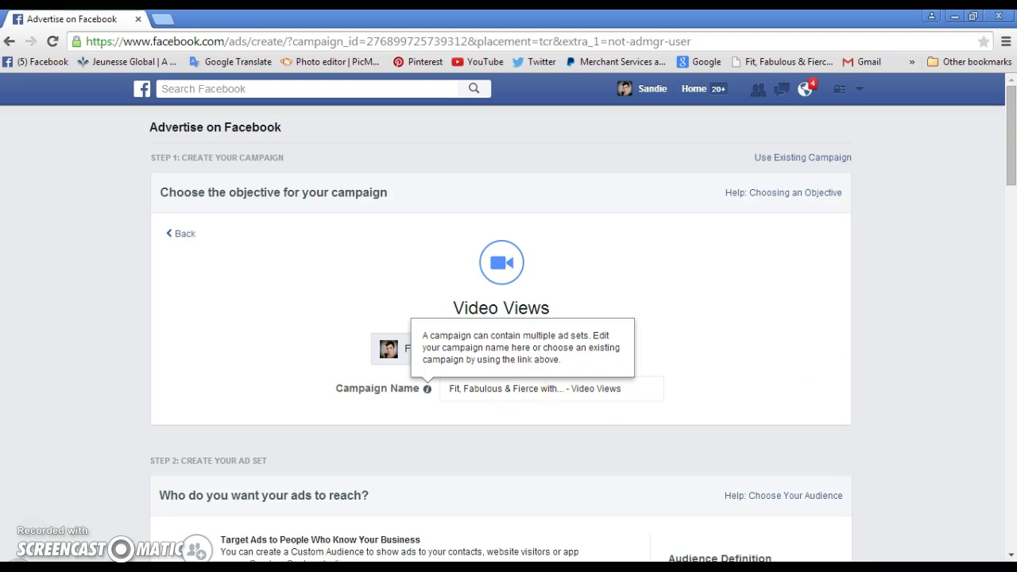
{"action": "left_click_drag", "start_coordinate": [1013, 167], "coordinate": [1012, 239]}
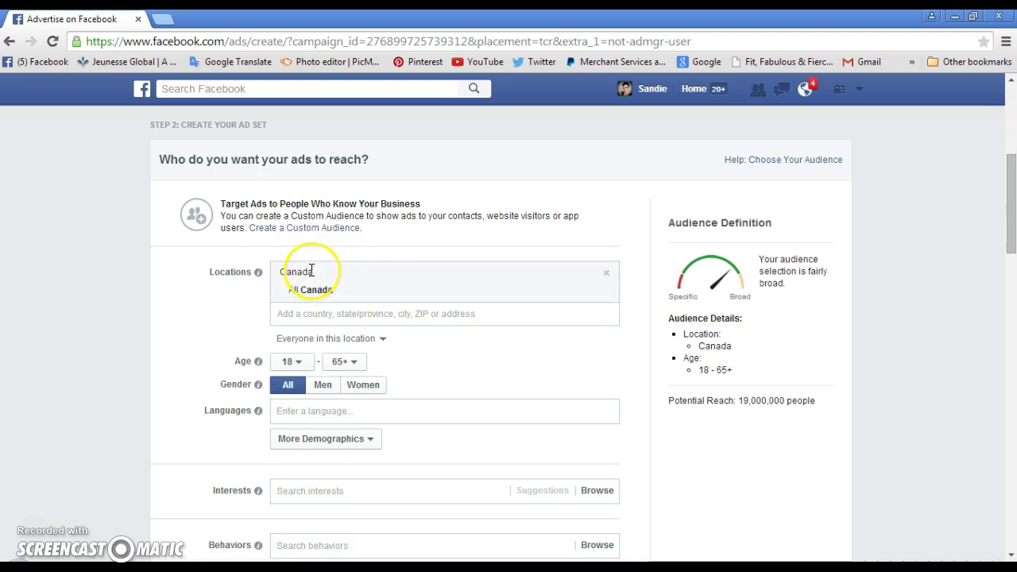
{"action": "left_click", "coordinate": [301, 316]}
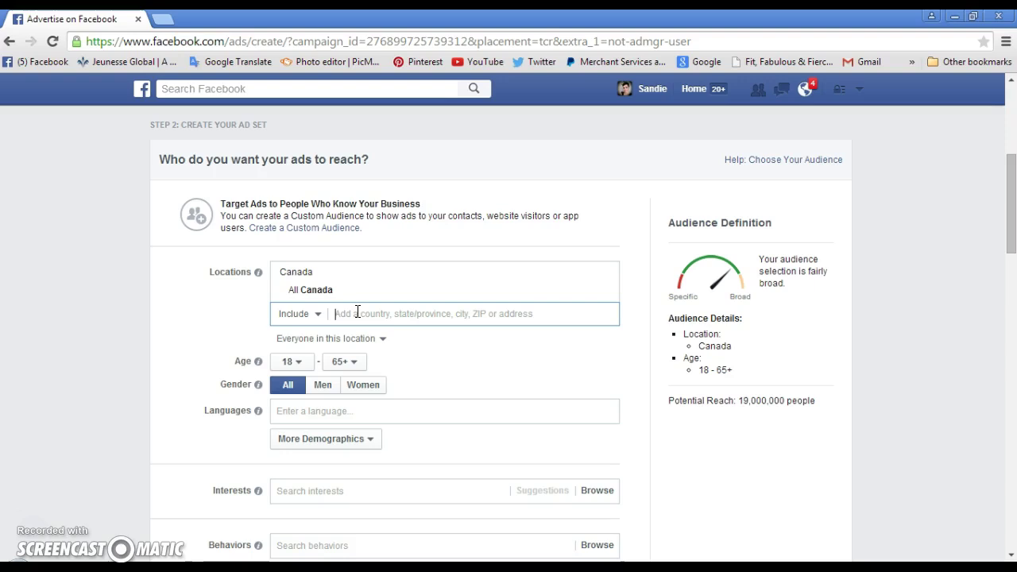
- Add Portugal and Germany to the target locations alongside Canada
{"action": "type", "text": "Po"}
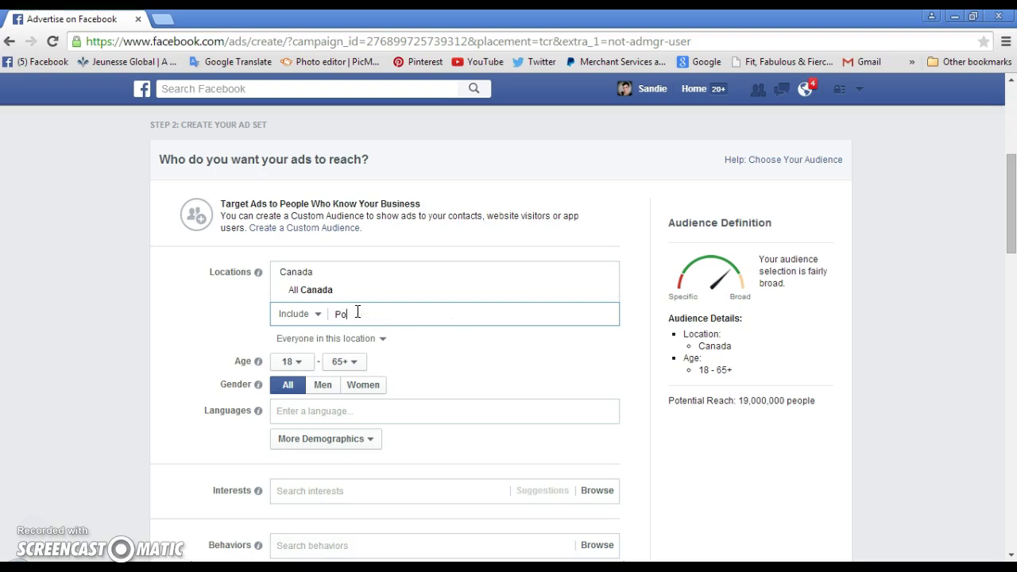
{"action": "type", "text": "rtugal"}
{"action": "left_click", "coordinate": [358, 317]}
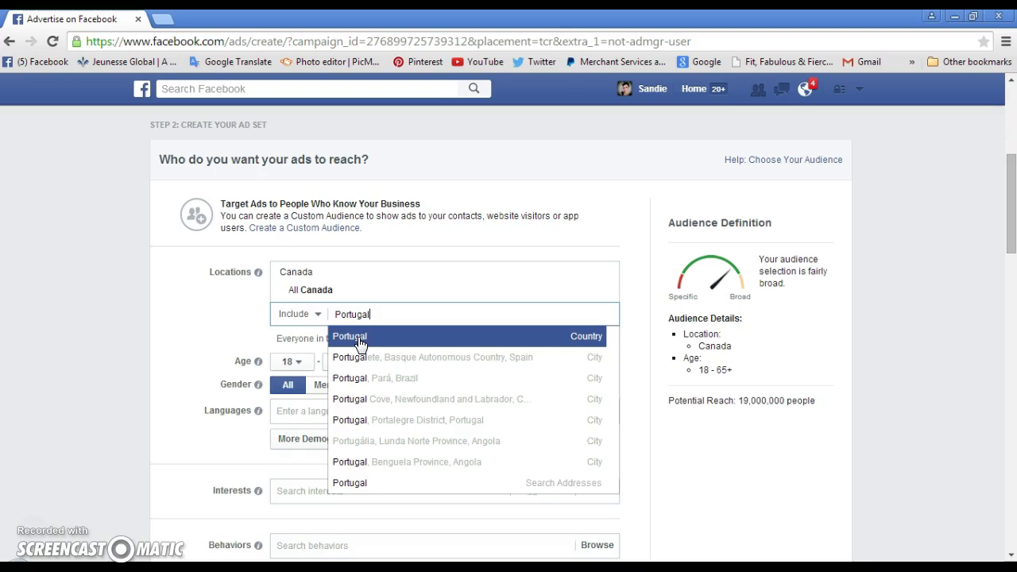
{"action": "left_click", "coordinate": [359, 337]}
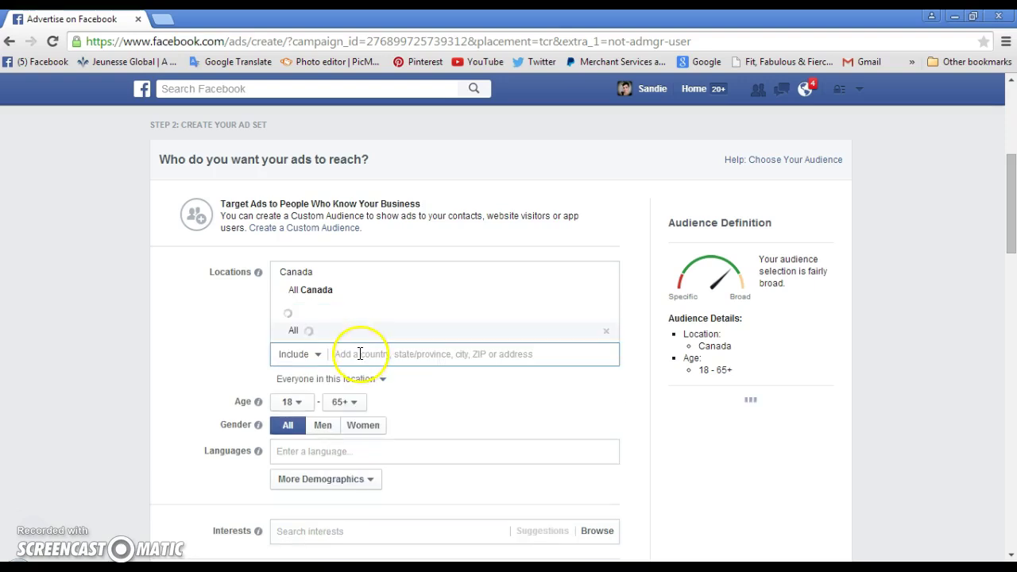
{"action": "left_click", "coordinate": [343, 357]}
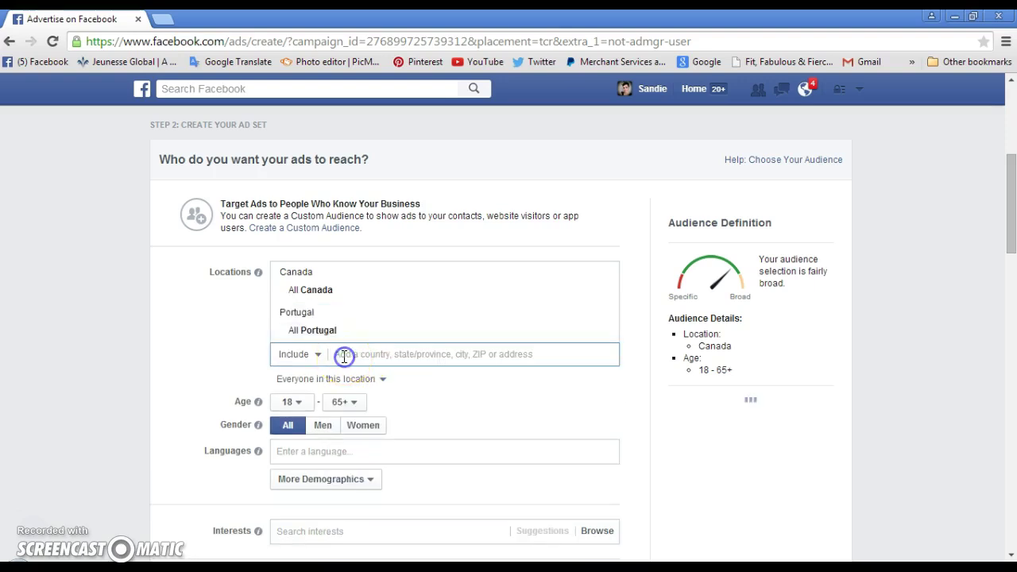
{"action": "type", "text": "Ge"}
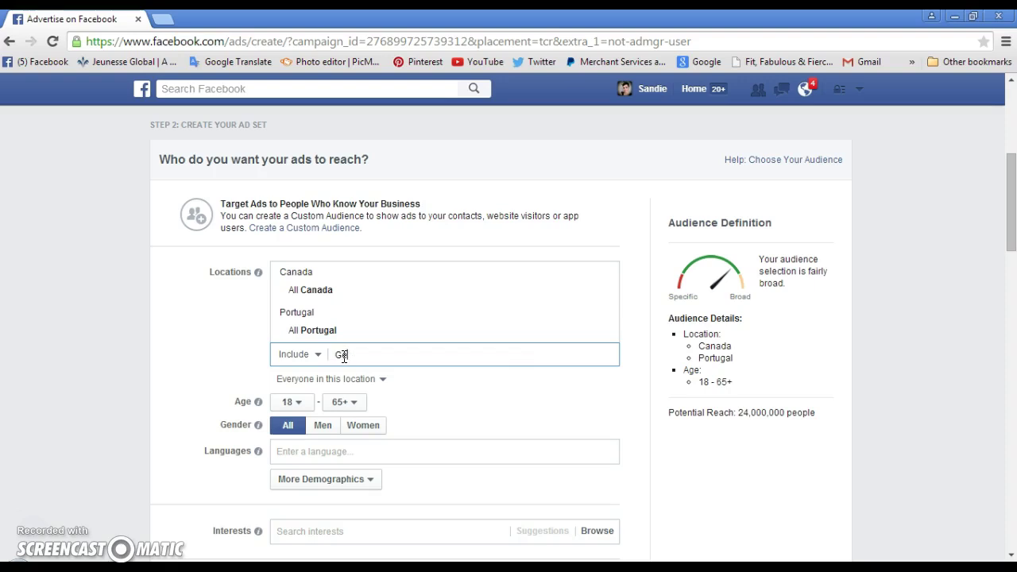
{"action": "type", "text": "rmany"}
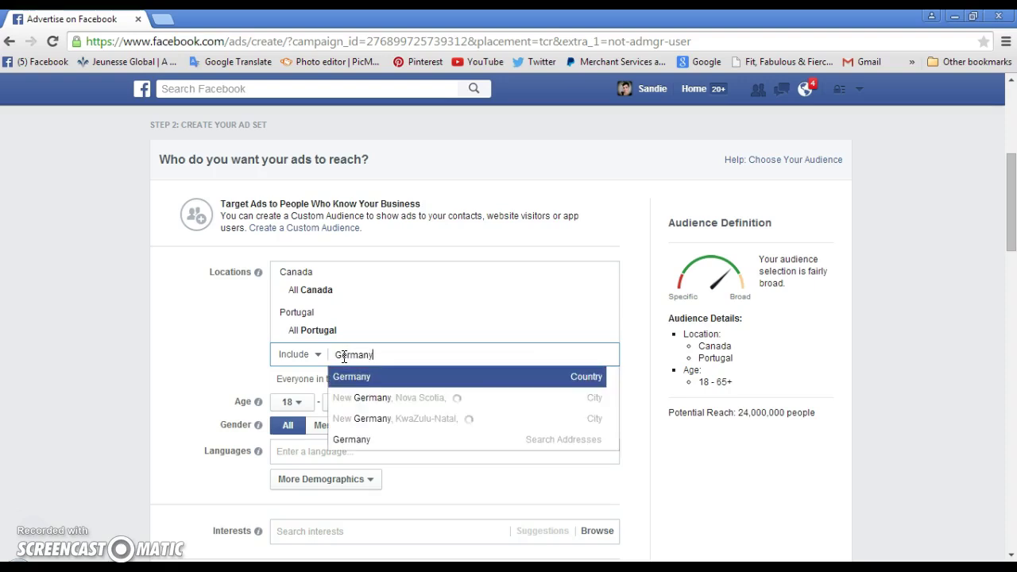
{"action": "left_click", "coordinate": [383, 376]}
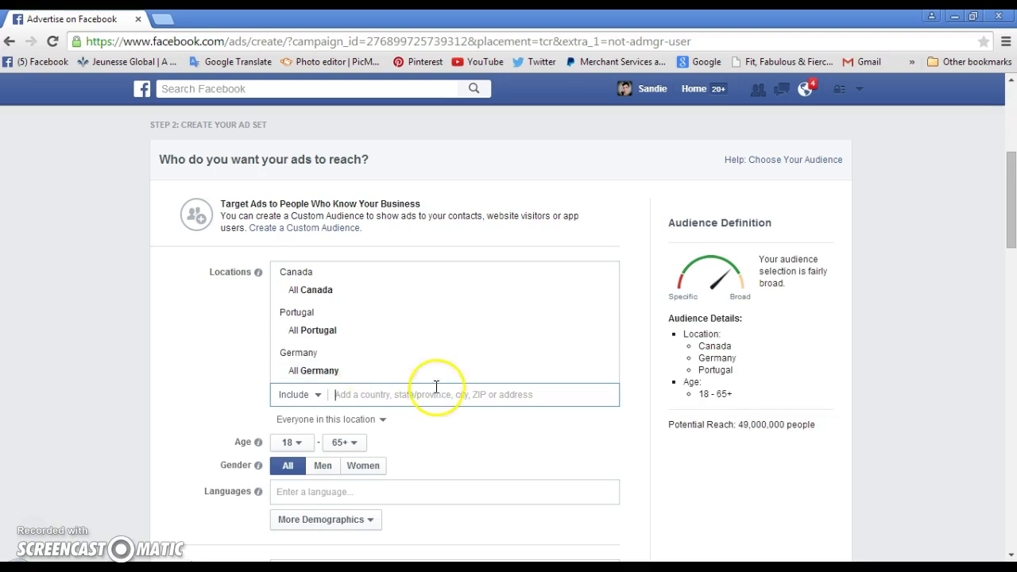
- Set the audience minimum age to 30
{"action": "left_click", "coordinate": [299, 444]}
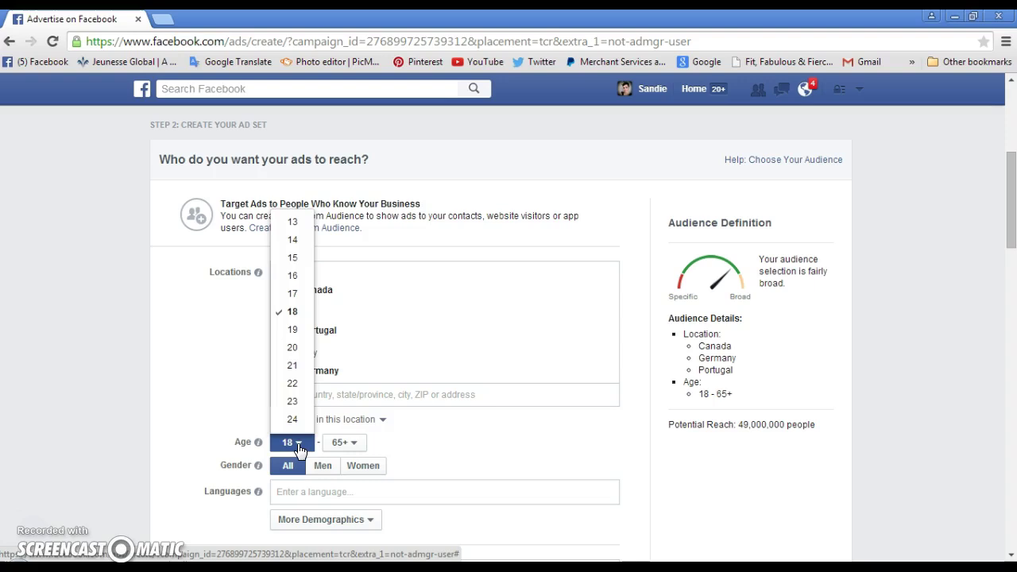
{"action": "scroll", "coordinate": [292, 401], "scroll_direction": "down", "scroll_amount": 2}
{"action": "scroll", "coordinate": [291, 401], "scroll_direction": "down", "scroll_amount": 1}
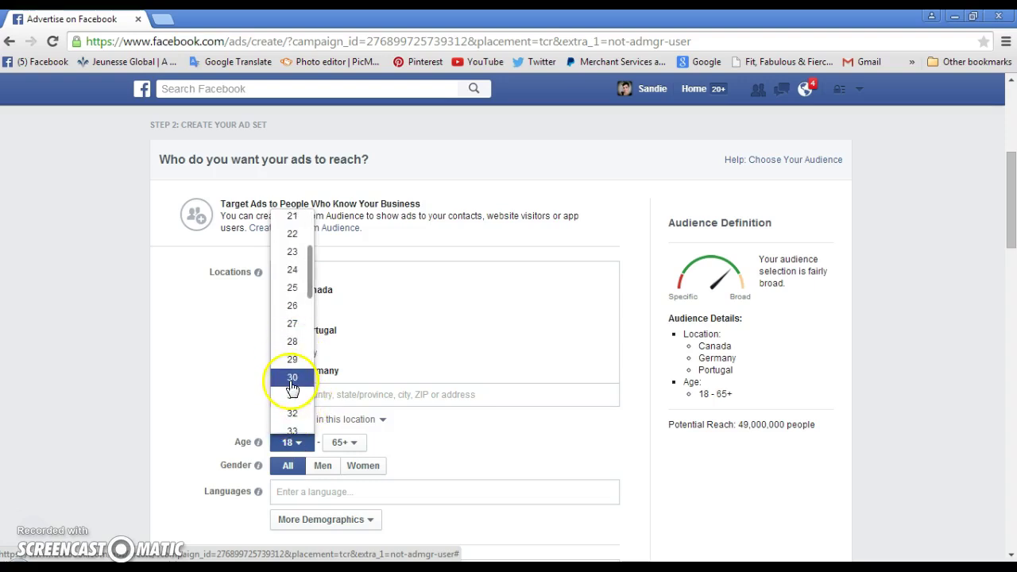
{"action": "left_click", "coordinate": [291, 382]}
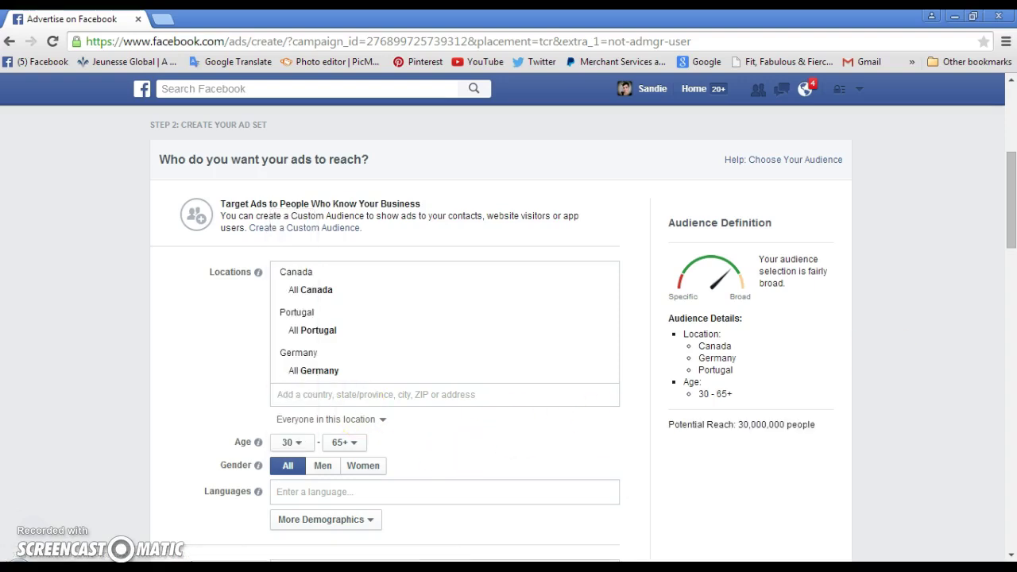
{"action": "left_click_drag", "start_coordinate": [1010, 191], "coordinate": [1009, 209]}
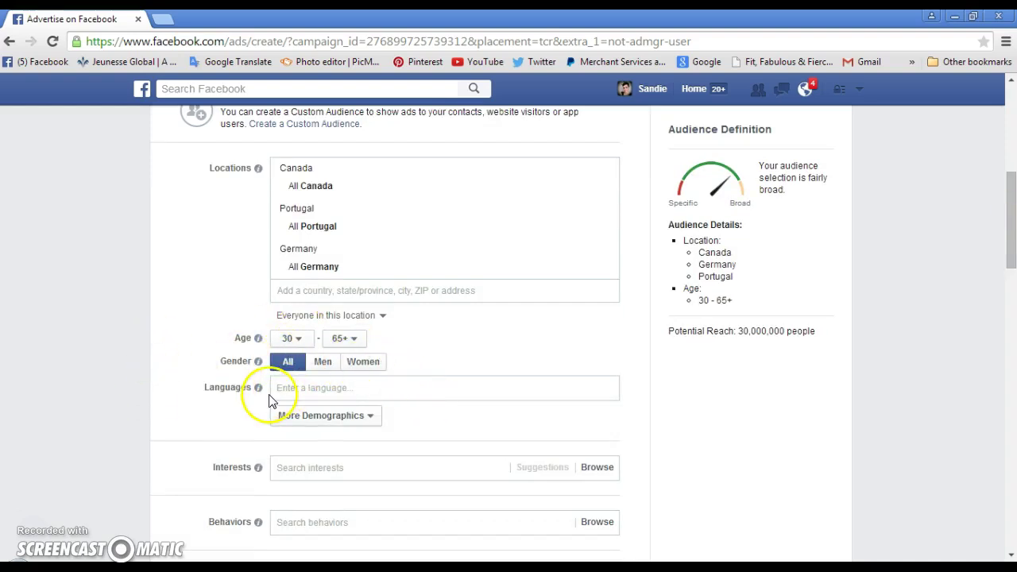
- Target Portuguese (All) and English (All) speakers in the Languages field
{"action": "left_click", "coordinate": [298, 387]}
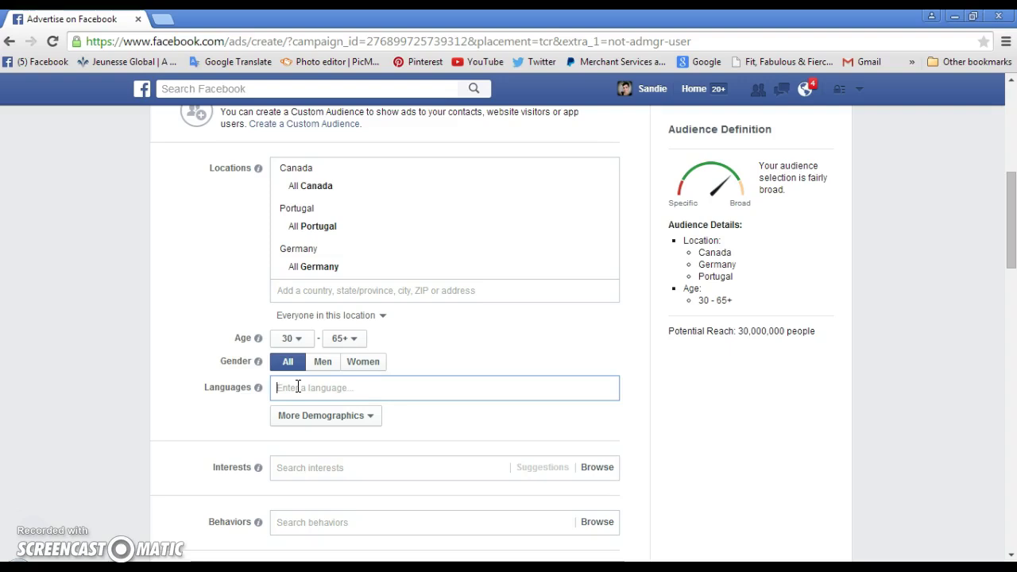
{"action": "type", "text": "Por"}
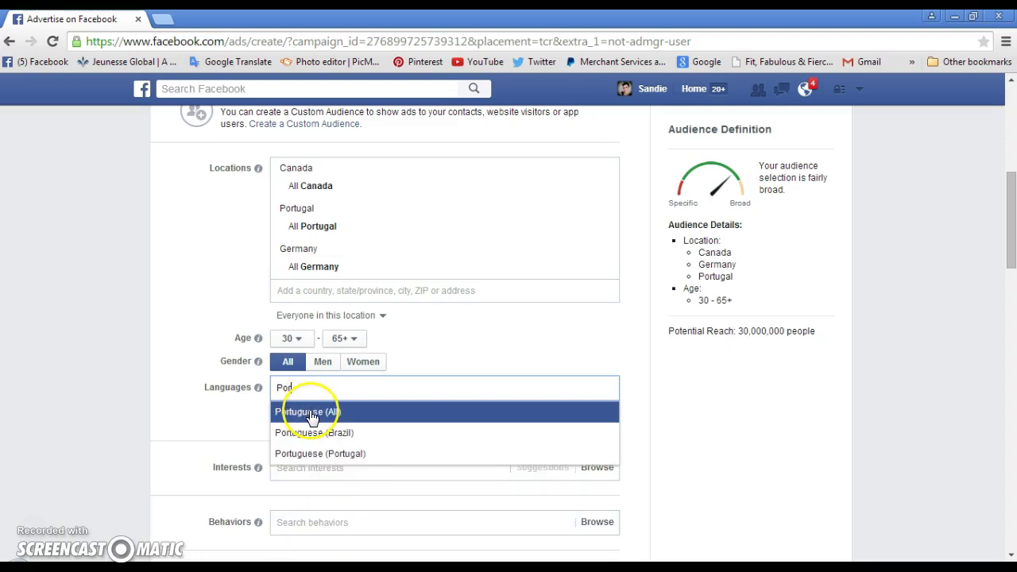
{"action": "left_click", "coordinate": [309, 413]}
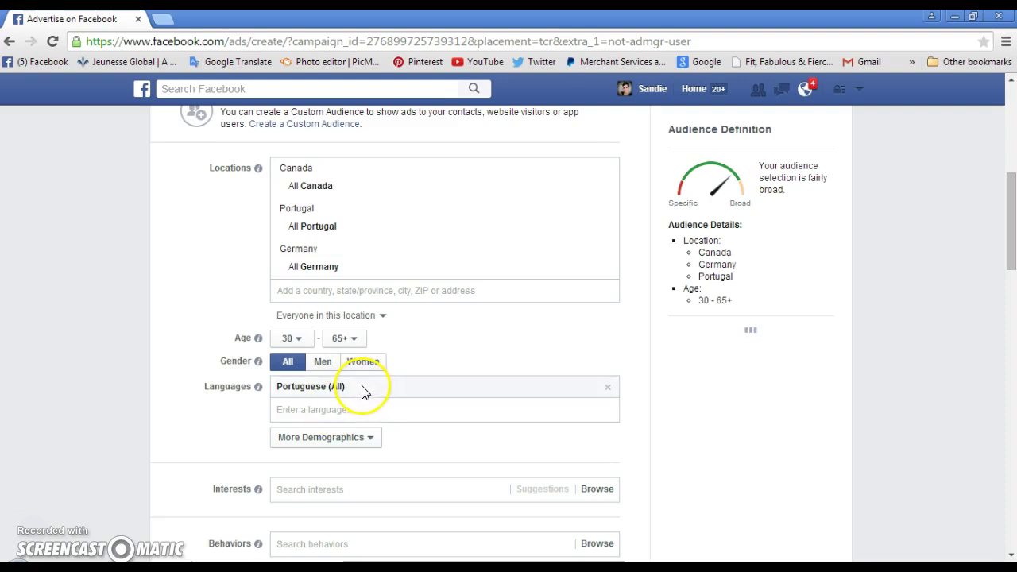
{"action": "left_click", "coordinate": [320, 406]}
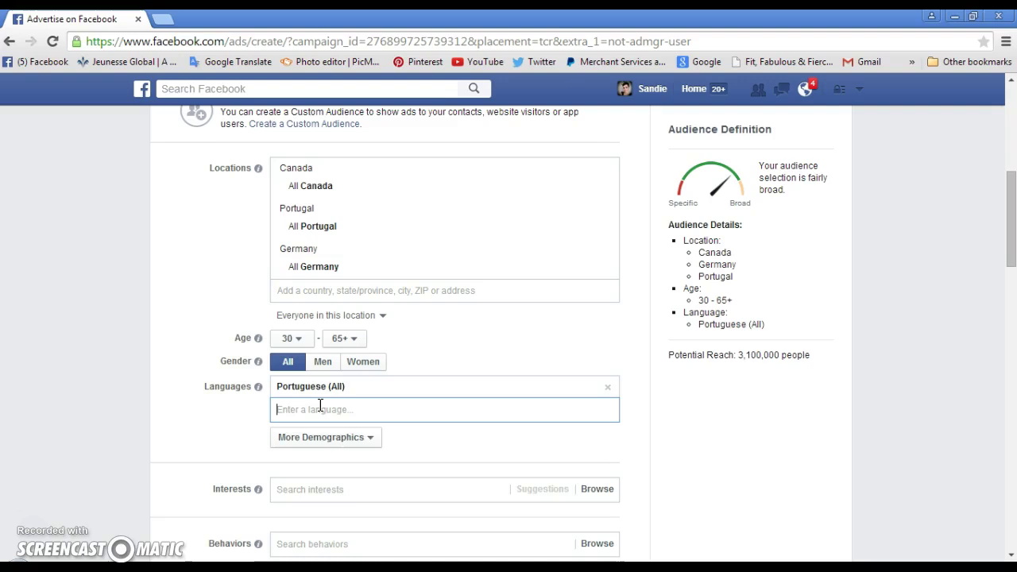
{"action": "type", "text": "Engl"}
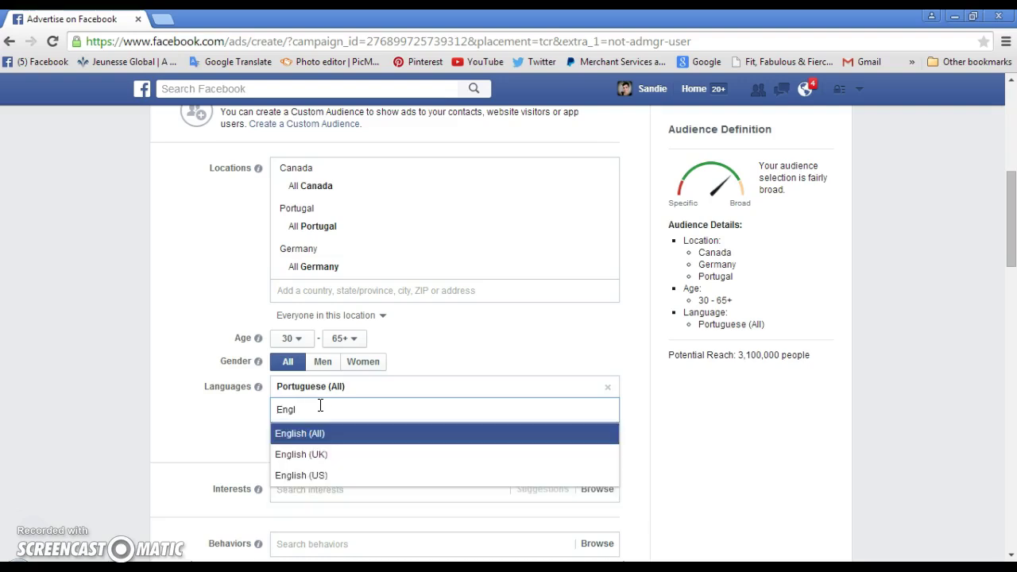
{"action": "left_click", "coordinate": [306, 433]}
{"action": "left_click", "coordinate": [307, 435]}
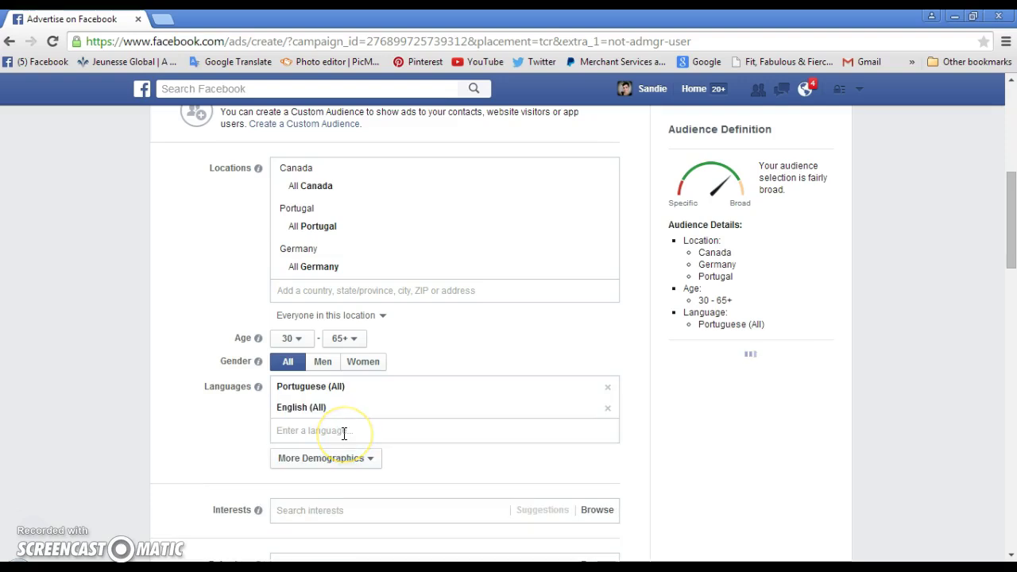
{"action": "left_click", "coordinate": [349, 433]}
{"action": "scroll", "coordinate": [347, 431], "scroll_direction": "down", "scroll_amount": 1}
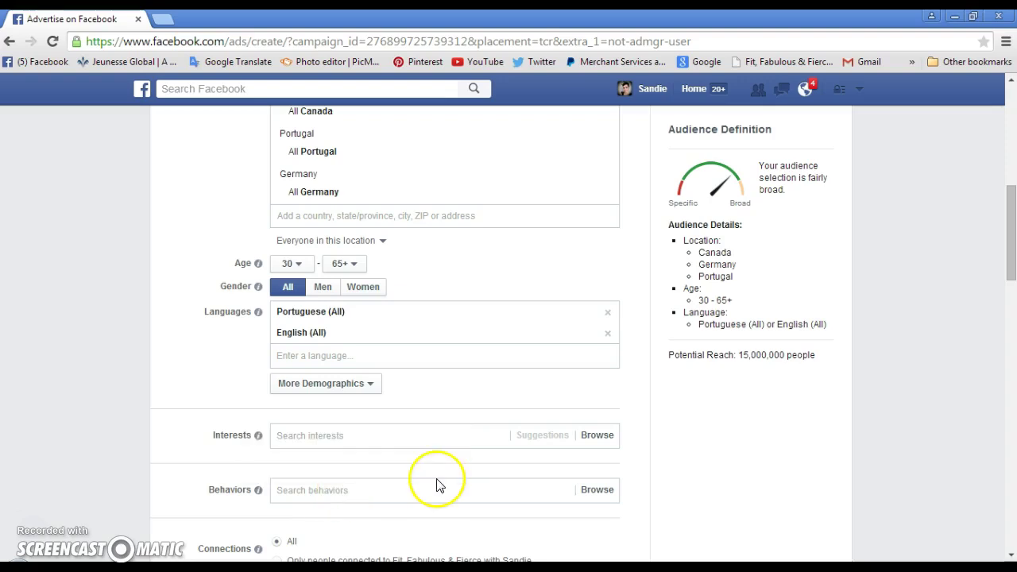
{"action": "left_click_drag", "start_coordinate": [1014, 223], "coordinate": [1011, 232]}
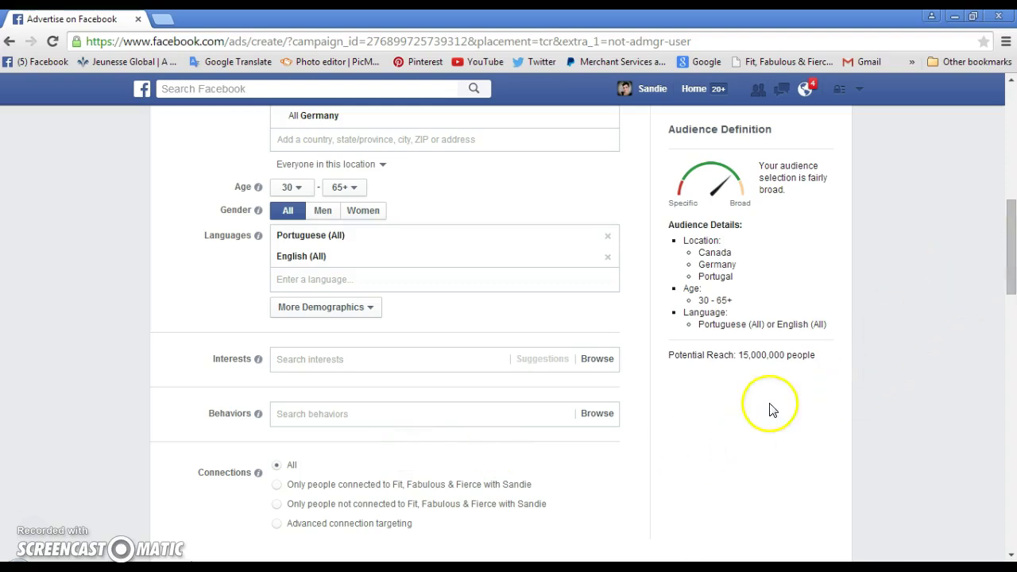
{"action": "scroll", "coordinate": [733, 429], "scroll_direction": "down", "scroll_amount": 2}
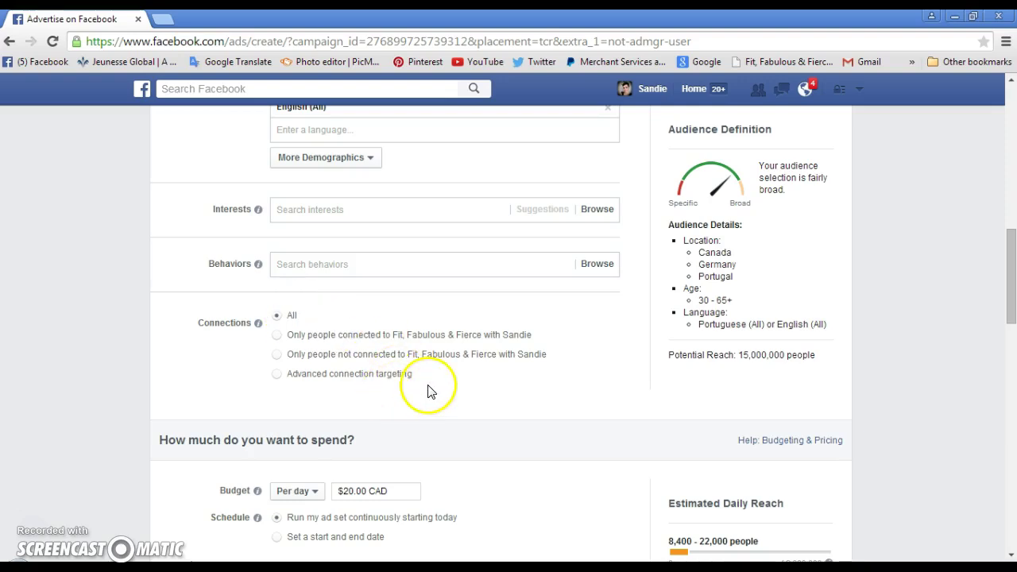
- Replace the $20.00 CAD daily budget with $5.00 CAD
{"action": "scroll", "coordinate": [427, 390], "scroll_direction": "down", "scroll_amount": 1}
{"action": "scroll", "coordinate": [435, 389], "scroll_direction": "down", "scroll_amount": 1}
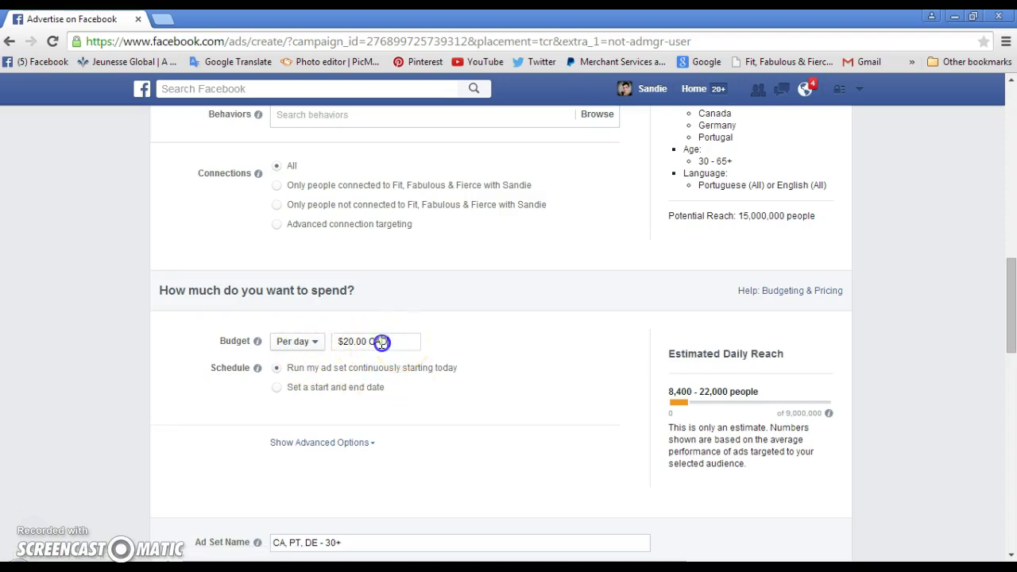
{"action": "left_click_drag", "start_coordinate": [381, 343], "coordinate": [329, 344]}
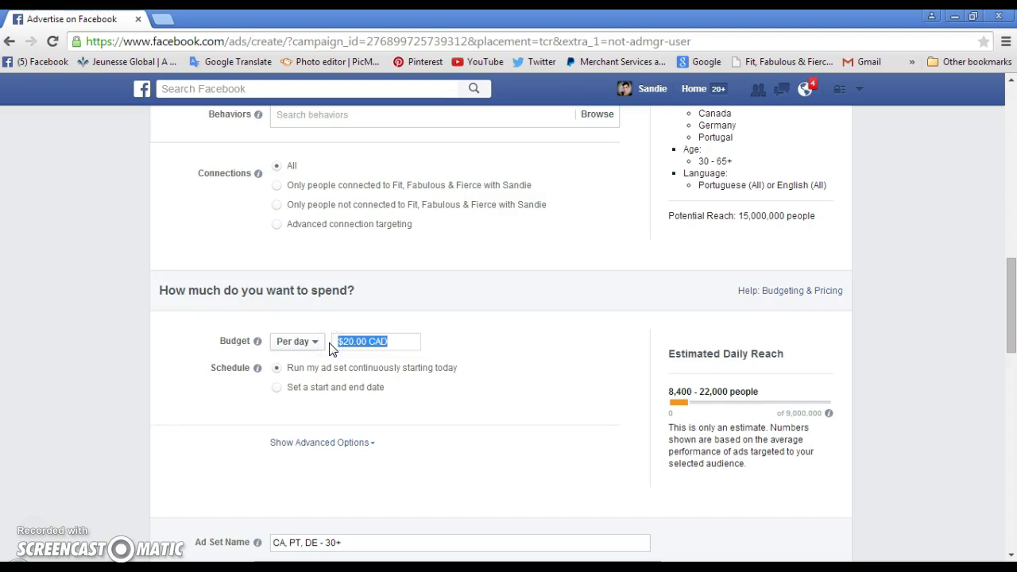
{"action": "key", "text": "BackSpace"}
{"action": "left_click_drag", "start_coordinate": [312, 352], "coordinate": [285, 392]}
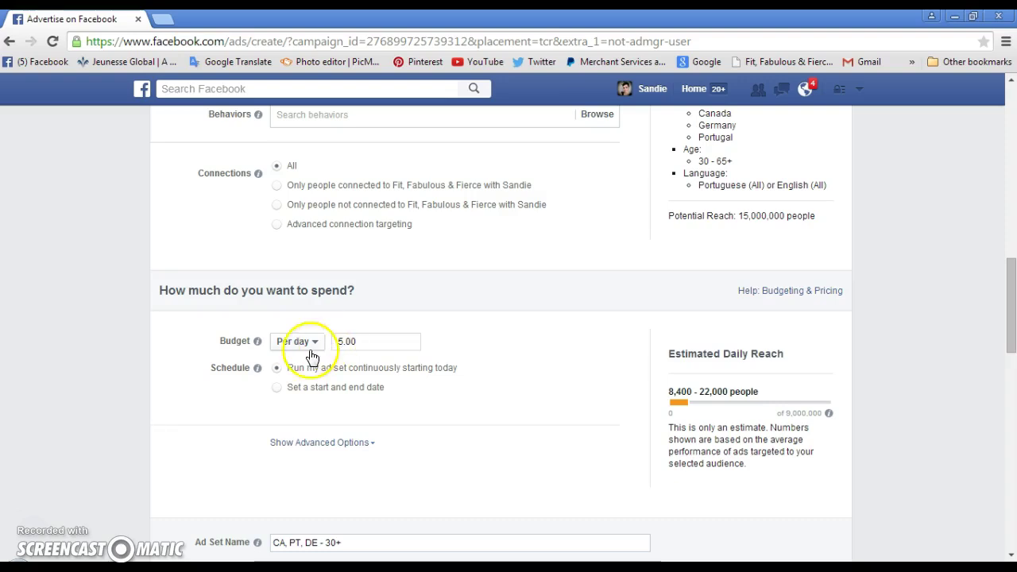
{"action": "left_click", "coordinate": [282, 395]}
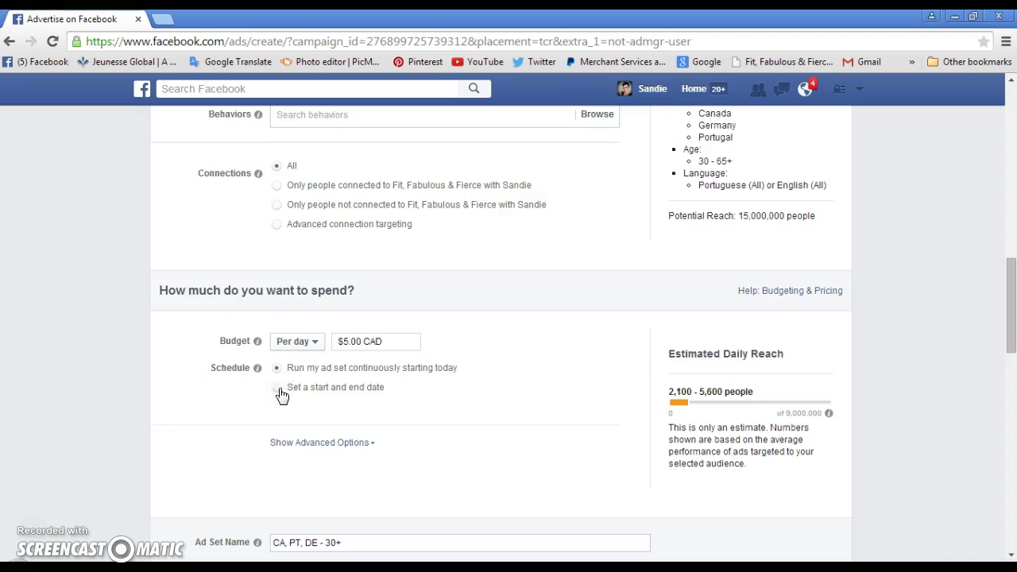
- Schedule the ad set from 5/22/2015 with an end date of June 27, 2015
{"action": "left_click", "coordinate": [278, 389]}
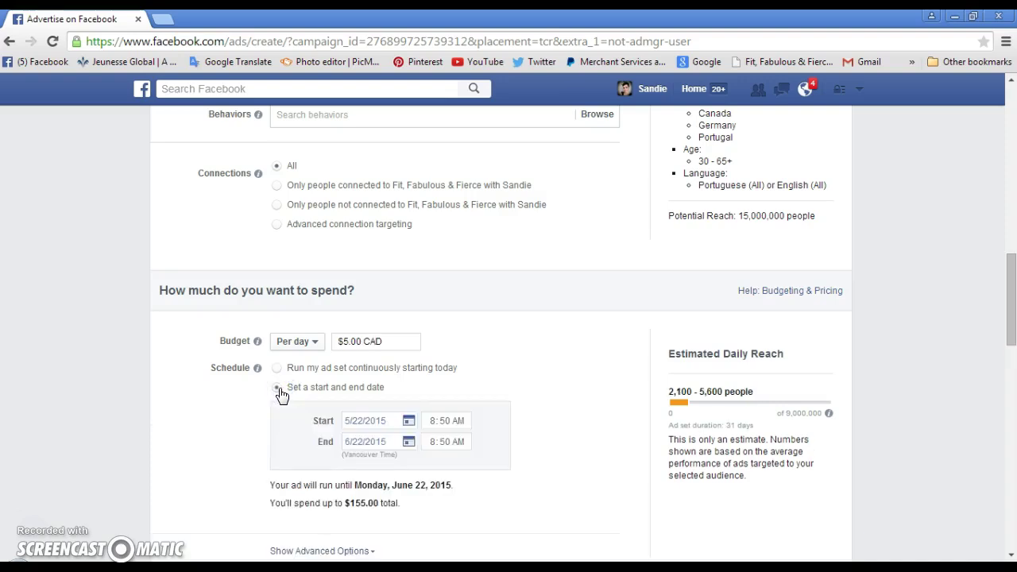
{"action": "left_click", "coordinate": [459, 421]}
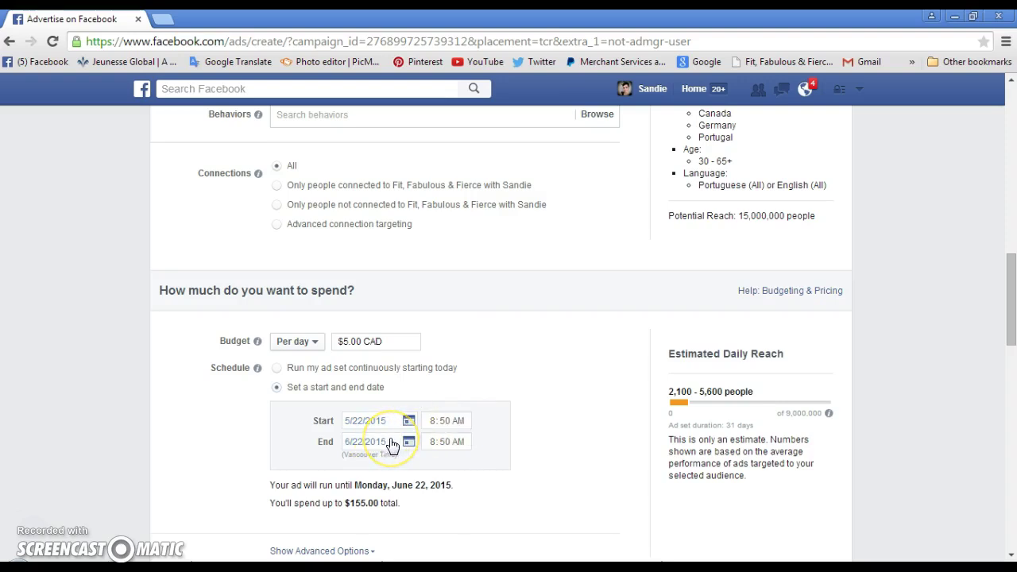
{"action": "left_click", "coordinate": [408, 443]}
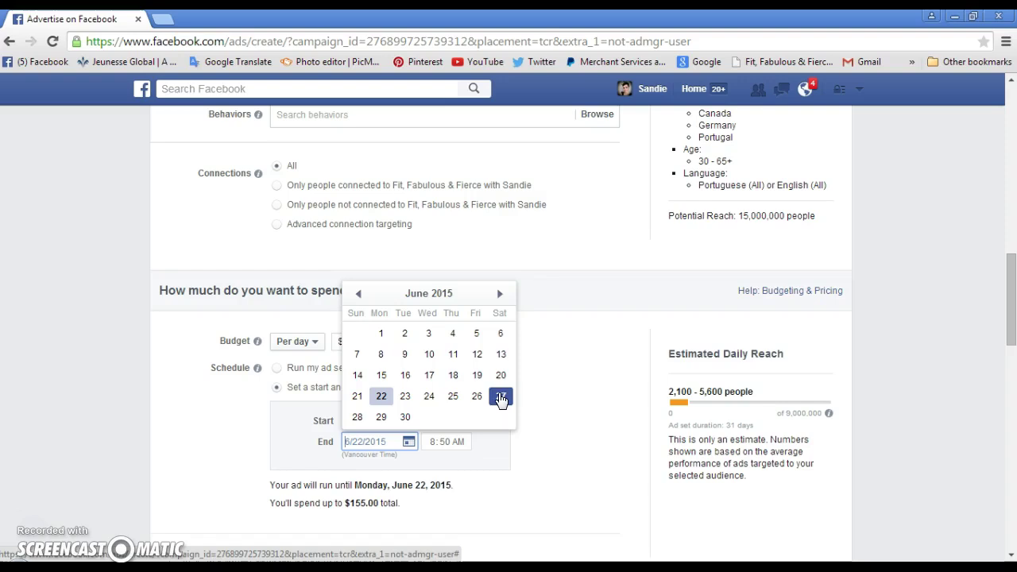
{"action": "left_click", "coordinate": [500, 397]}
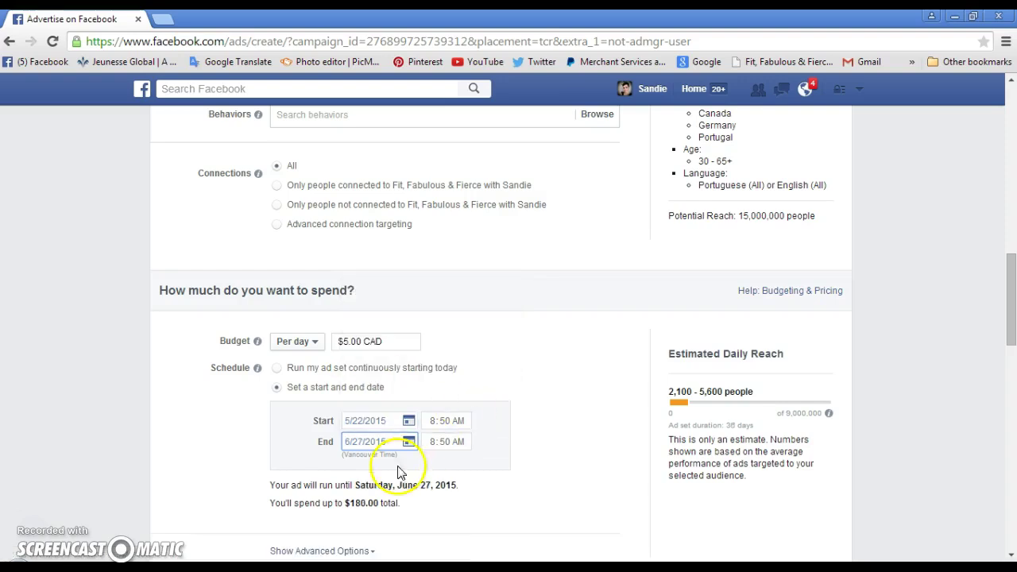
{"action": "scroll", "coordinate": [520, 404], "scroll_direction": "down", "scroll_amount": 1}
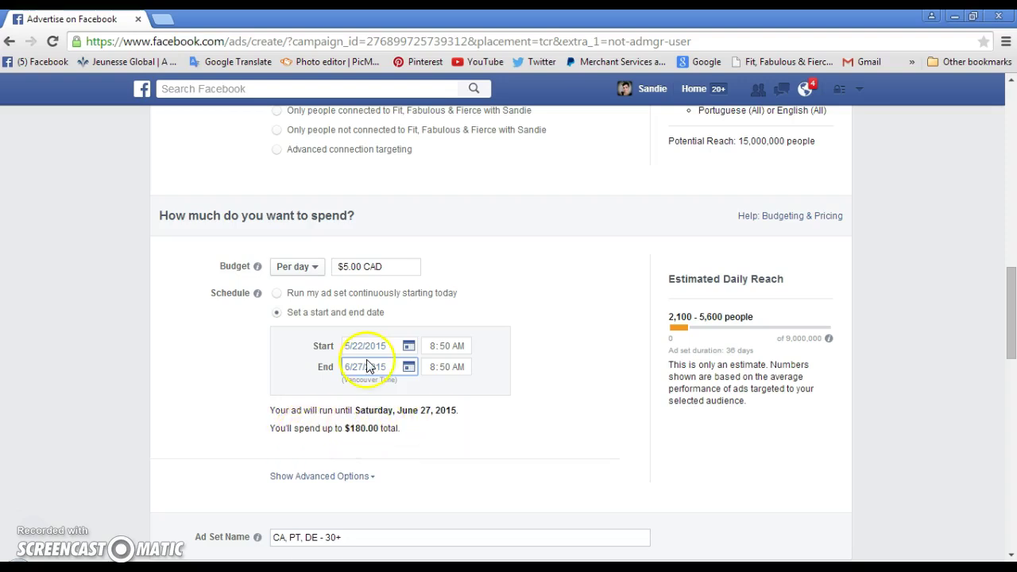
- Keep the budget type on Per day at $5.00 CAD, totalling $180.00
{"action": "left_click", "coordinate": [381, 266]}
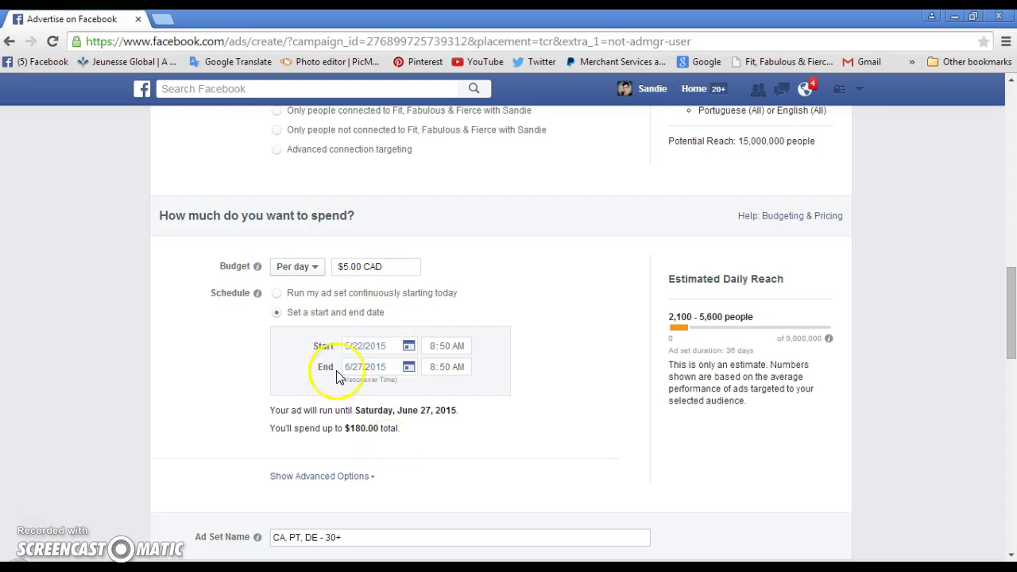
{"action": "left_click", "coordinate": [317, 268]}
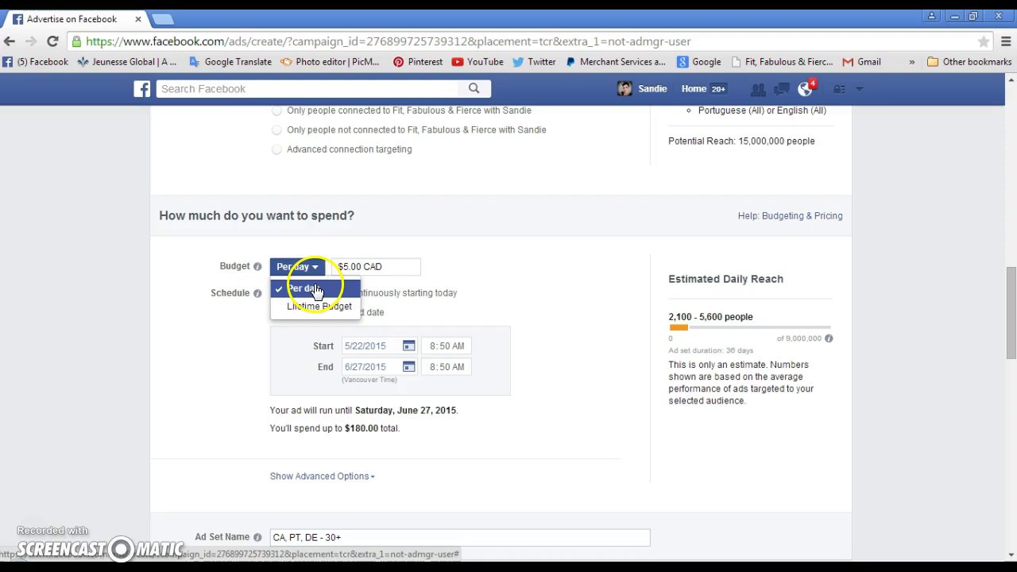
{"action": "left_click", "coordinate": [314, 312]}
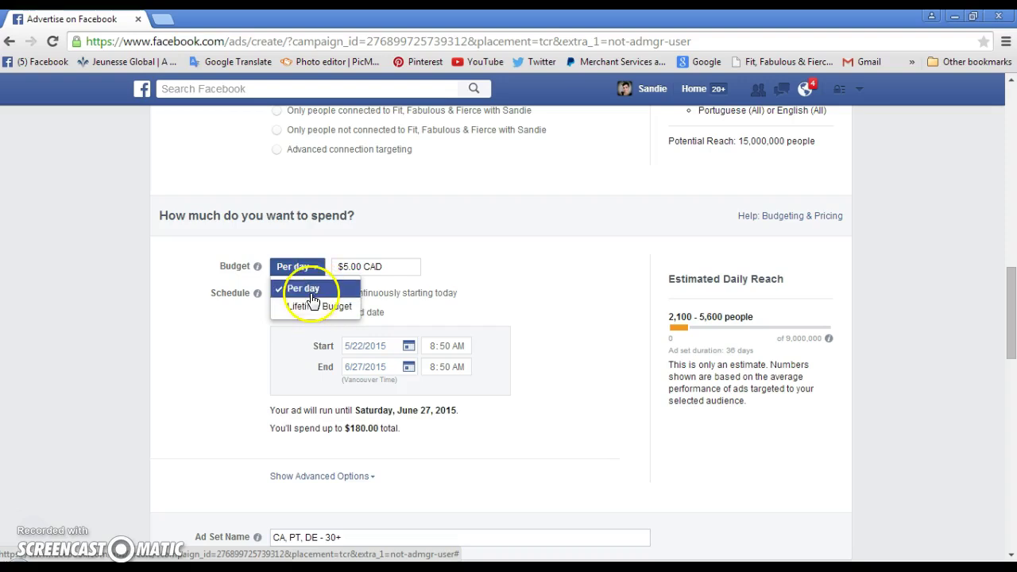
{"action": "left_click", "coordinate": [456, 261]}
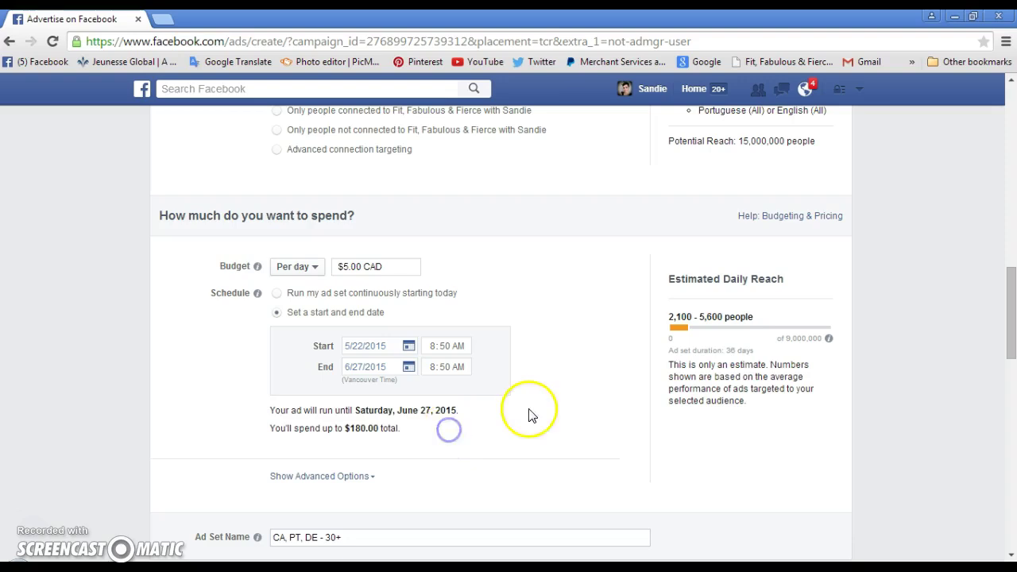
{"action": "scroll", "coordinate": [477, 409], "scroll_direction": "down", "scroll_amount": 2}
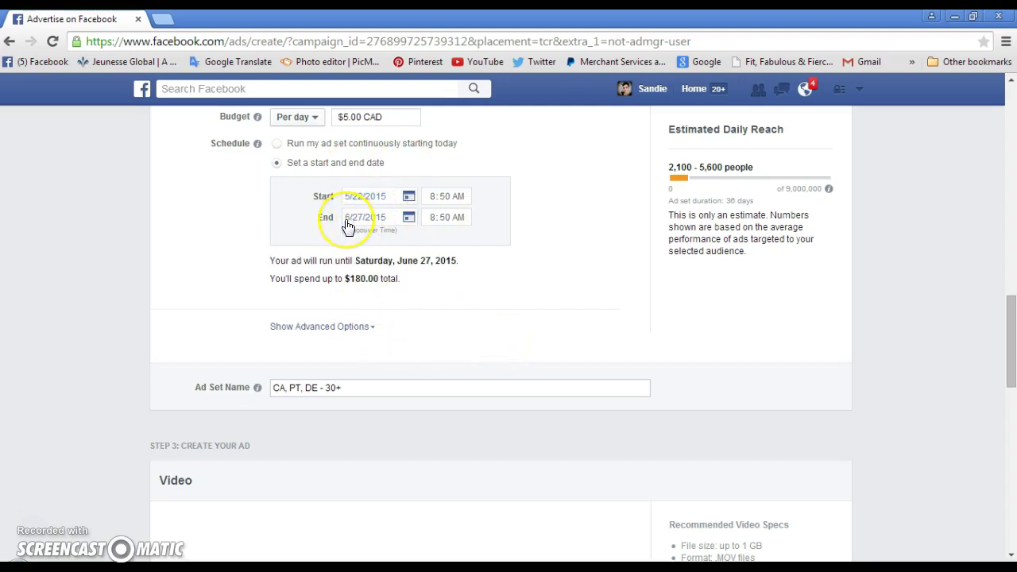
- Move the end date back to May 27, 2015, capping total spend at $25.00
{"action": "left_click", "coordinate": [406, 219]}
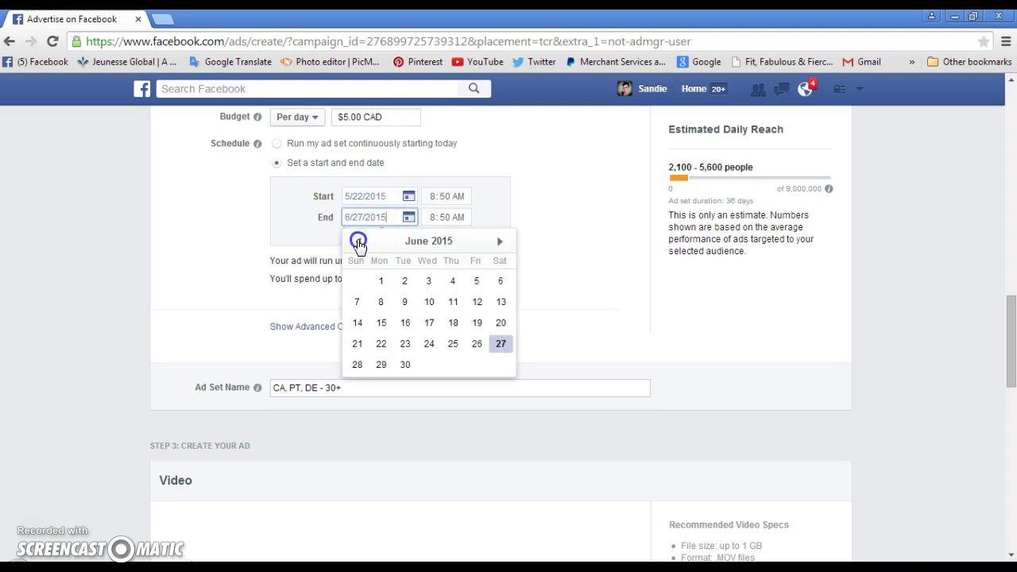
{"action": "left_click", "coordinate": [359, 242]}
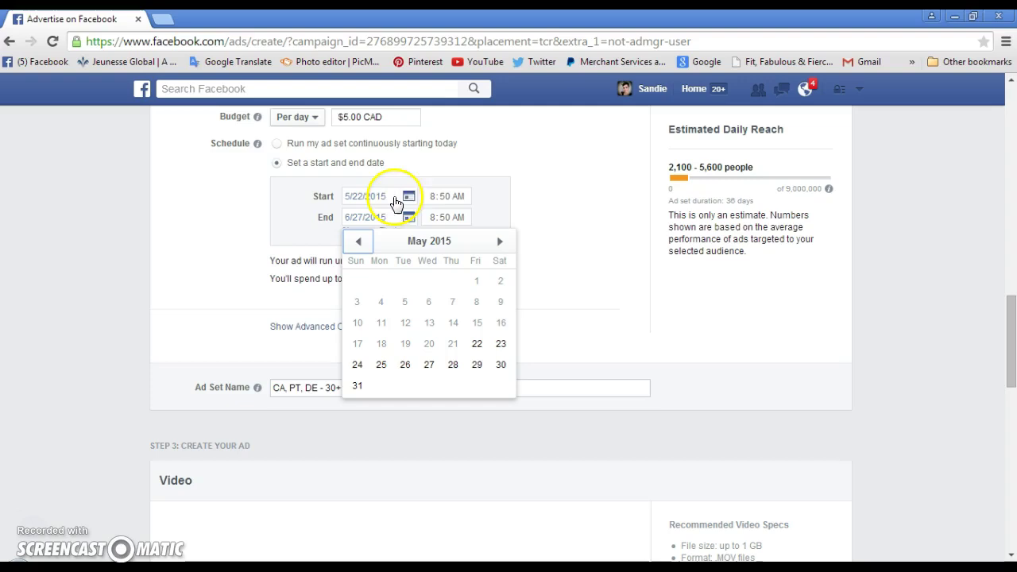
{"action": "left_click", "coordinate": [433, 365]}
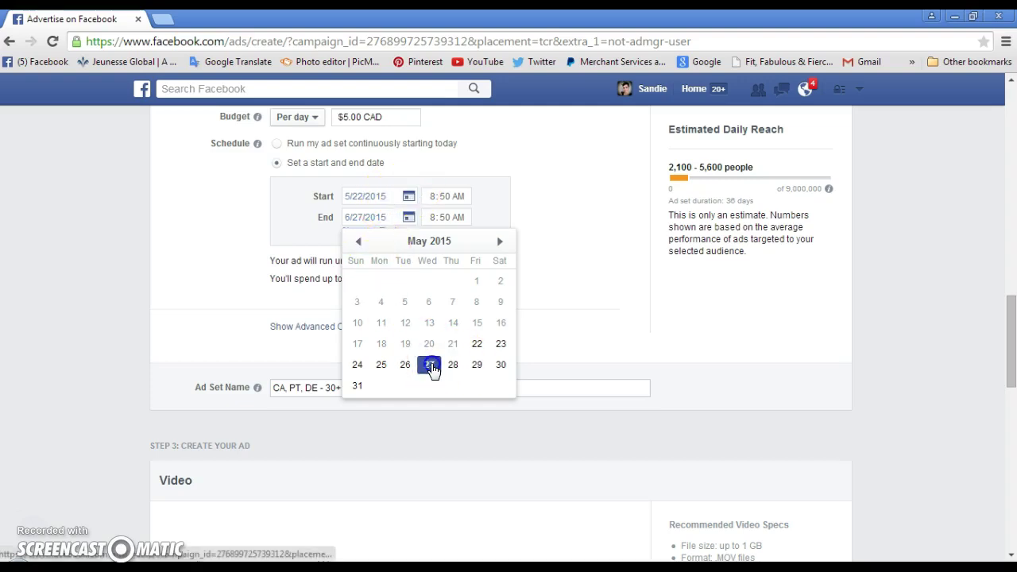
{"action": "left_click", "coordinate": [433, 367]}
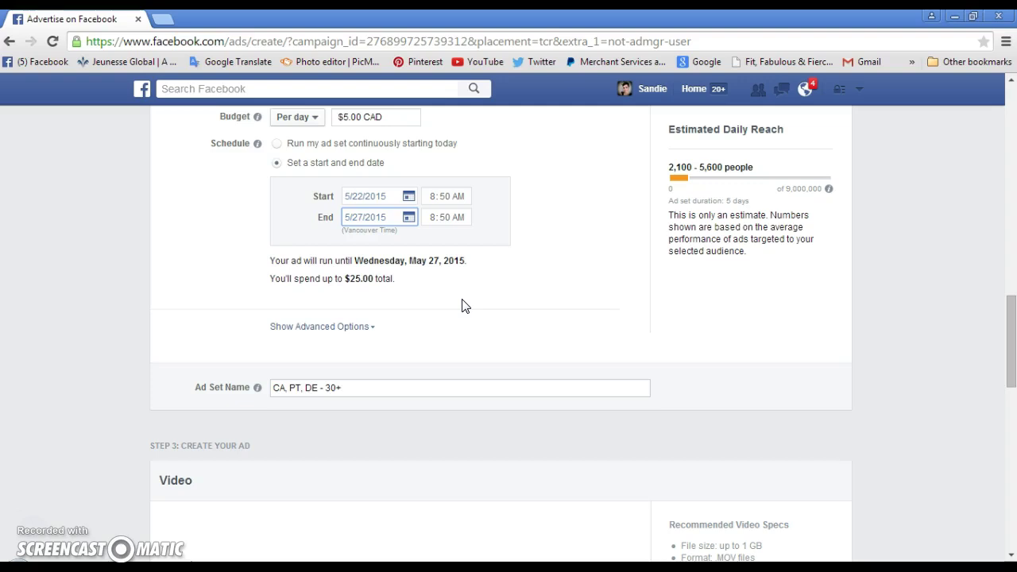
- Replace the ad set name 'CA, PT, DE - 30+' with 'Instantly Ageless Coming to you!'
{"action": "scroll", "coordinate": [401, 417], "scroll_direction": "down", "scroll_amount": 1}
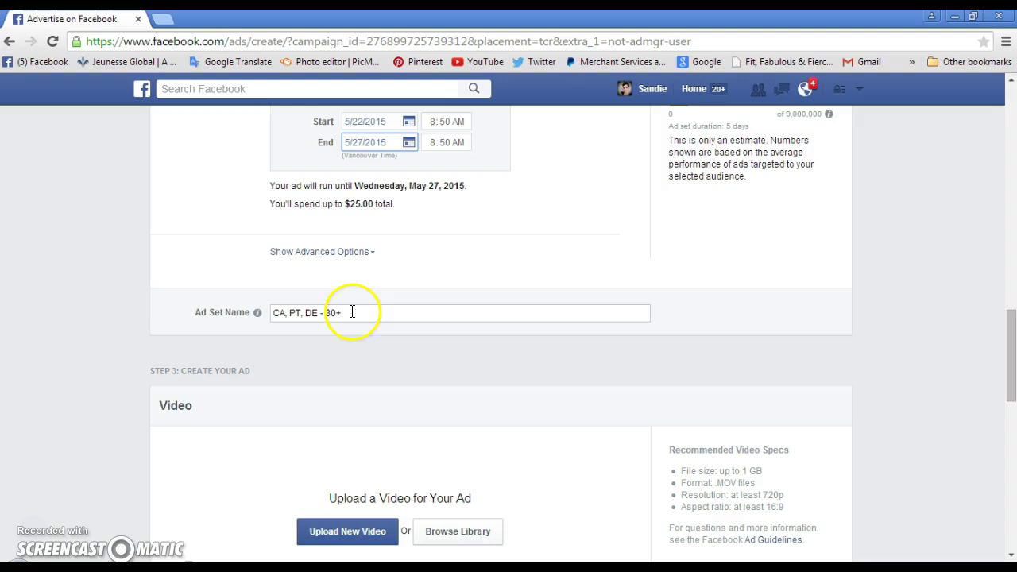
{"action": "left_click_drag", "start_coordinate": [357, 313], "coordinate": [252, 317]}
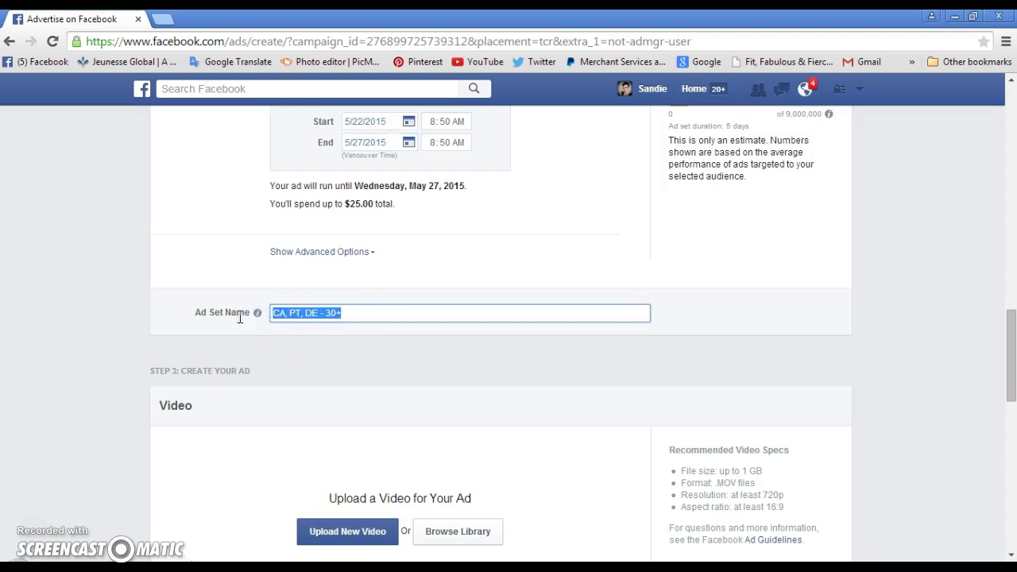
{"action": "key", "text": "BackSpace"}
{"action": "type", "text": "Instantly Ageless Coming to you!"}
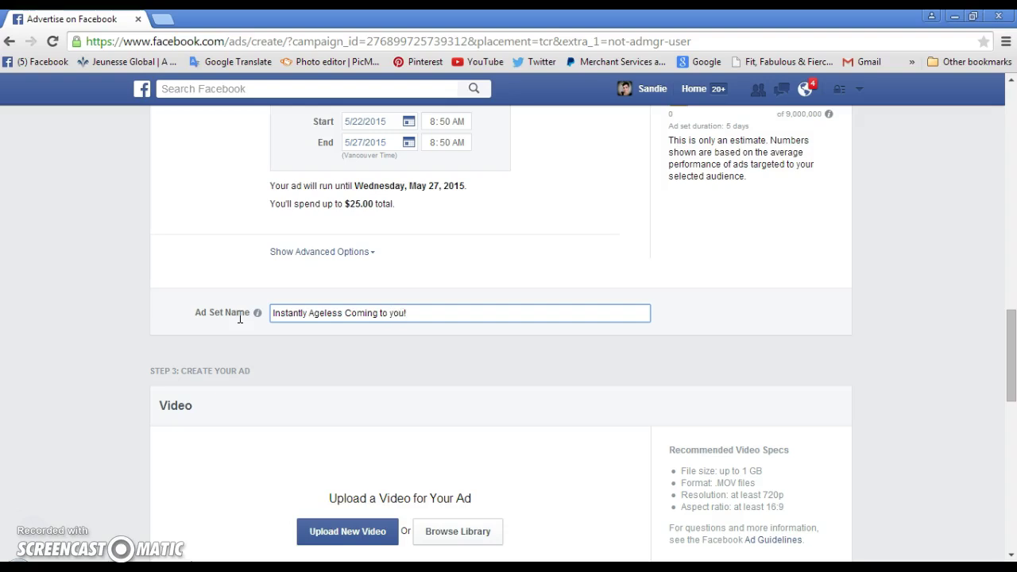
{"action": "scroll", "coordinate": [295, 392], "scroll_direction": "down", "scroll_amount": 2}
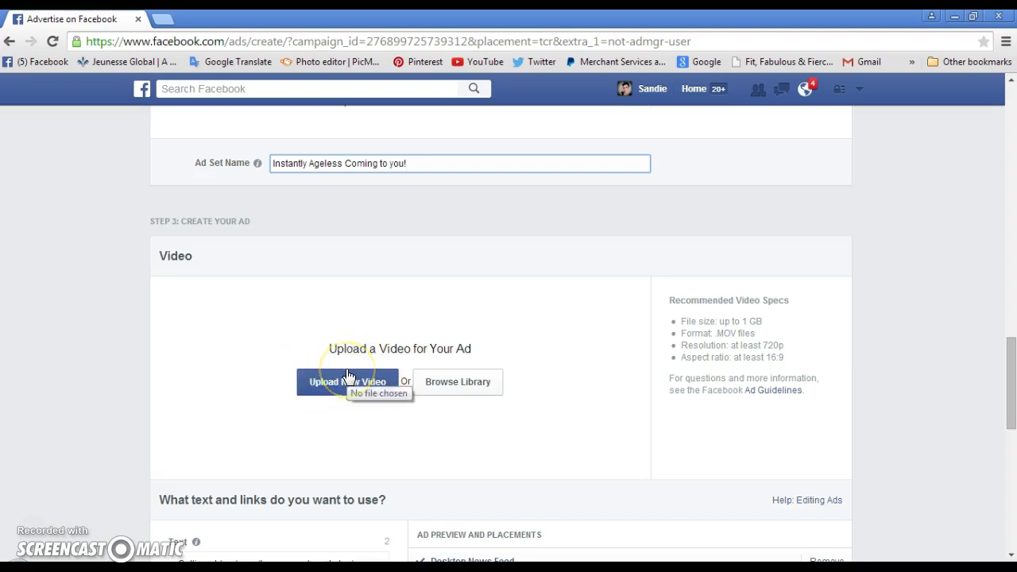
- Use the library video 'Another Reason why I LOVE this Product!' with its third frame as thumbnail
{"action": "left_click", "coordinate": [465, 383]}
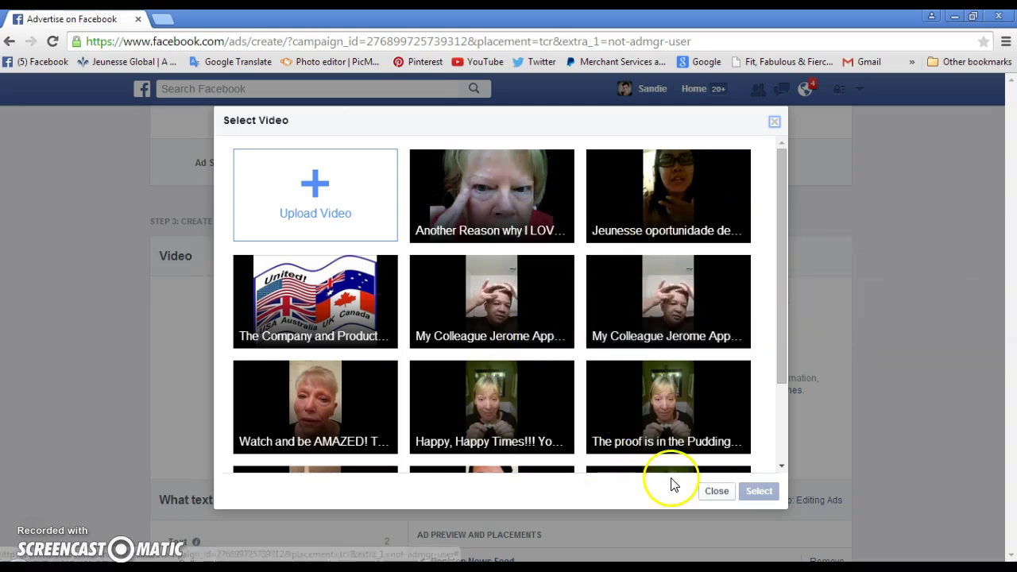
{"action": "left_click", "coordinate": [521, 188]}
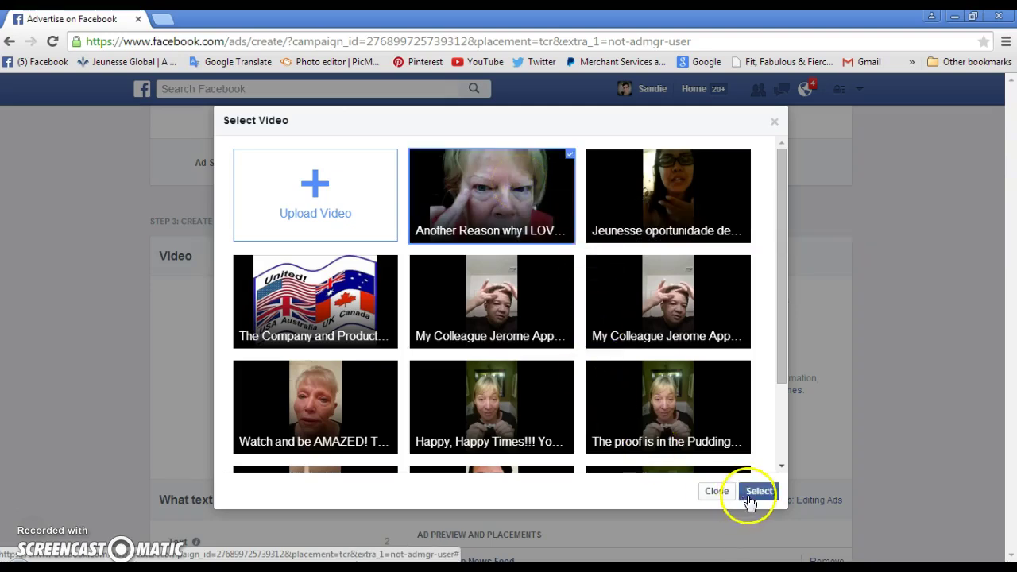
{"action": "left_click", "coordinate": [759, 492]}
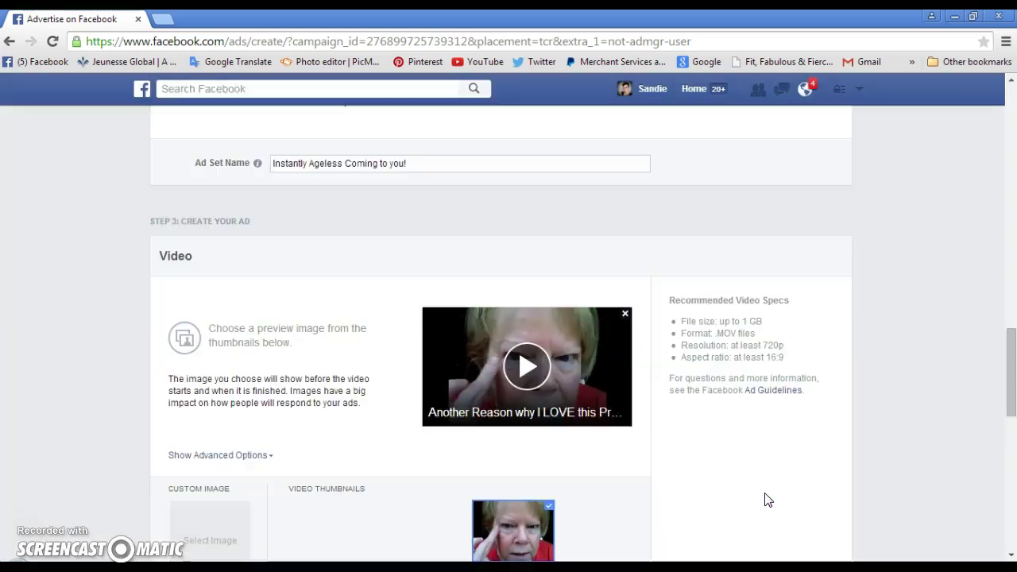
{"action": "left_click", "coordinate": [516, 510]}
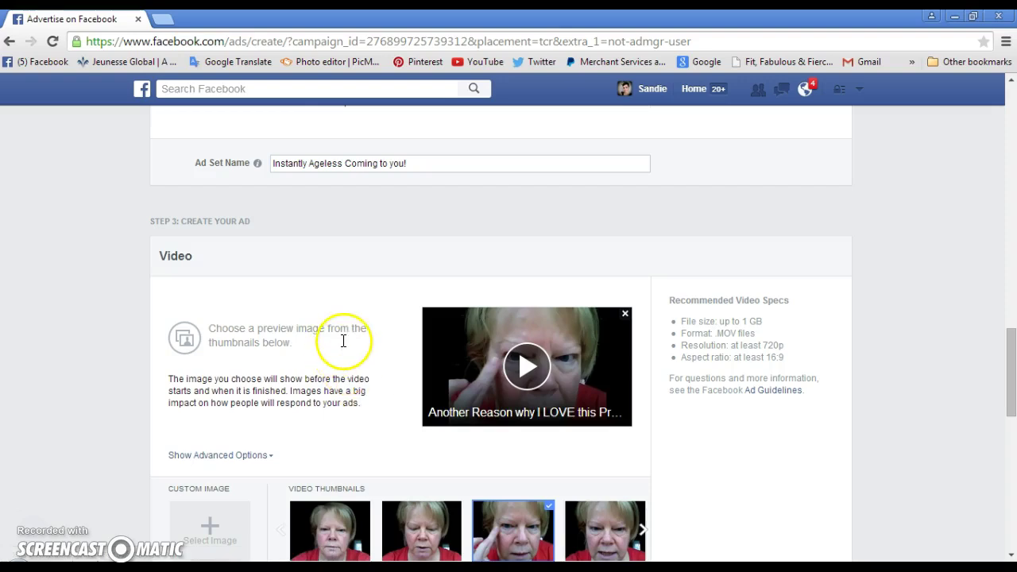
{"action": "scroll", "coordinate": [1015, 350], "scroll_direction": "down", "scroll_amount": 2}
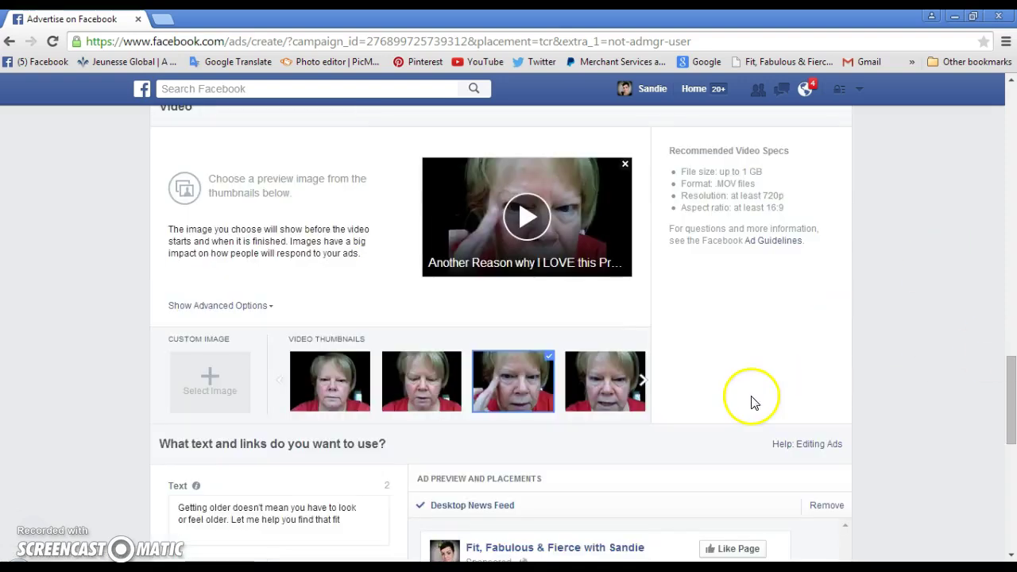
{"action": "scroll", "coordinate": [749, 403], "scroll_direction": "down", "scroll_amount": 1}
{"action": "scroll", "coordinate": [749, 403], "scroll_direction": "down", "scroll_amount": 2}
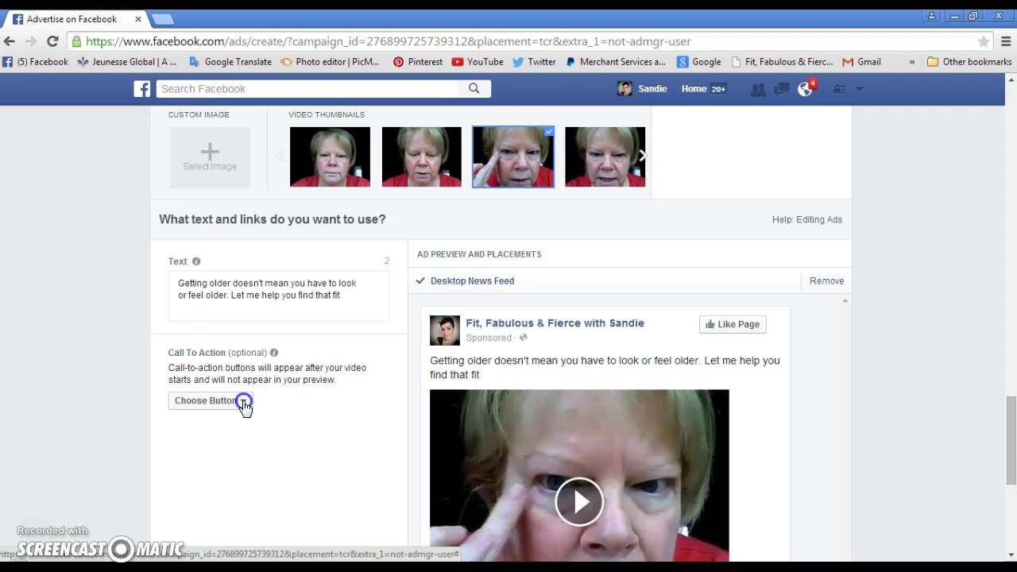
{"action": "left_click", "coordinate": [244, 402]}
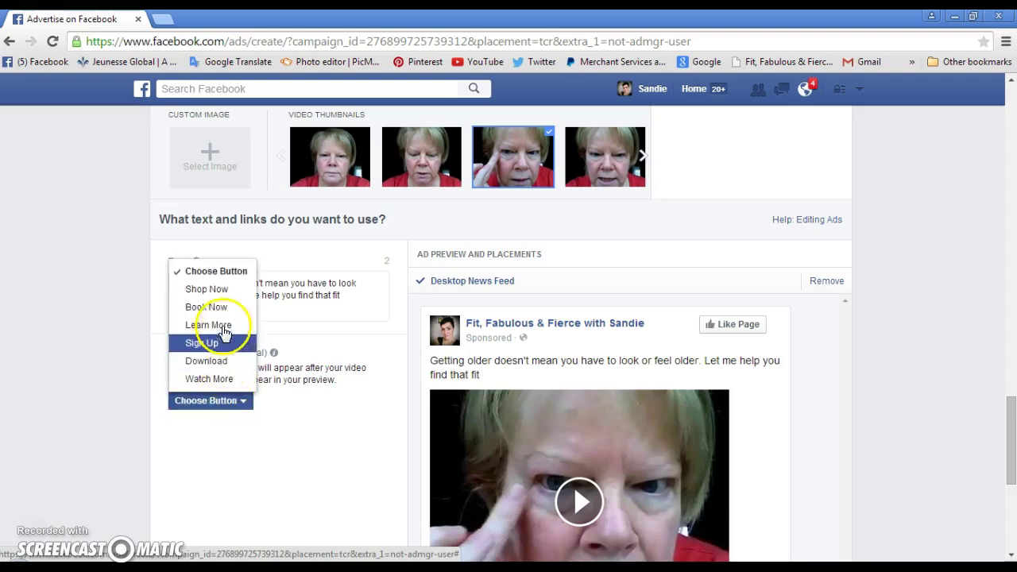
{"action": "left_click", "coordinate": [230, 291]}
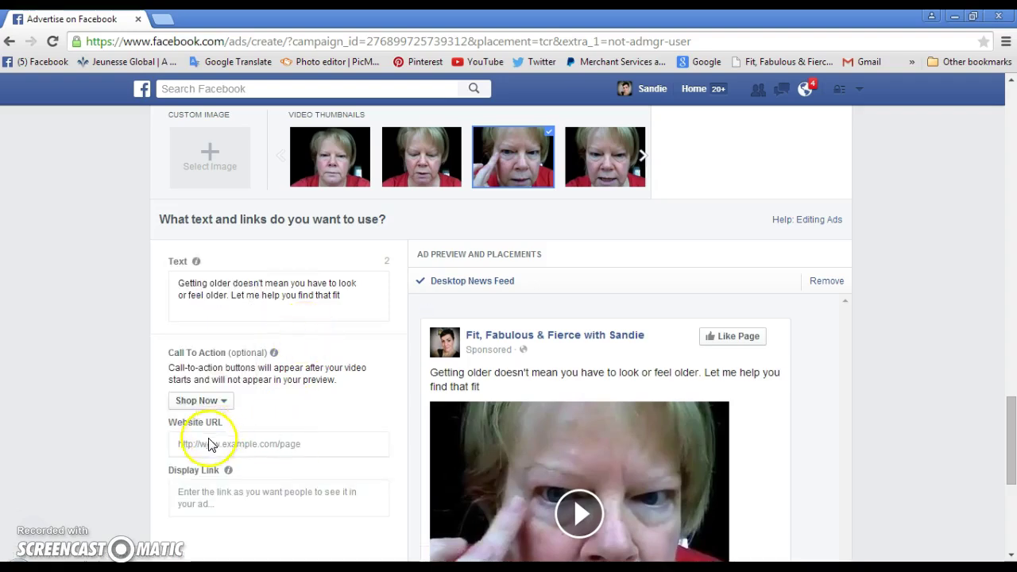
{"action": "left_click", "coordinate": [194, 446]}
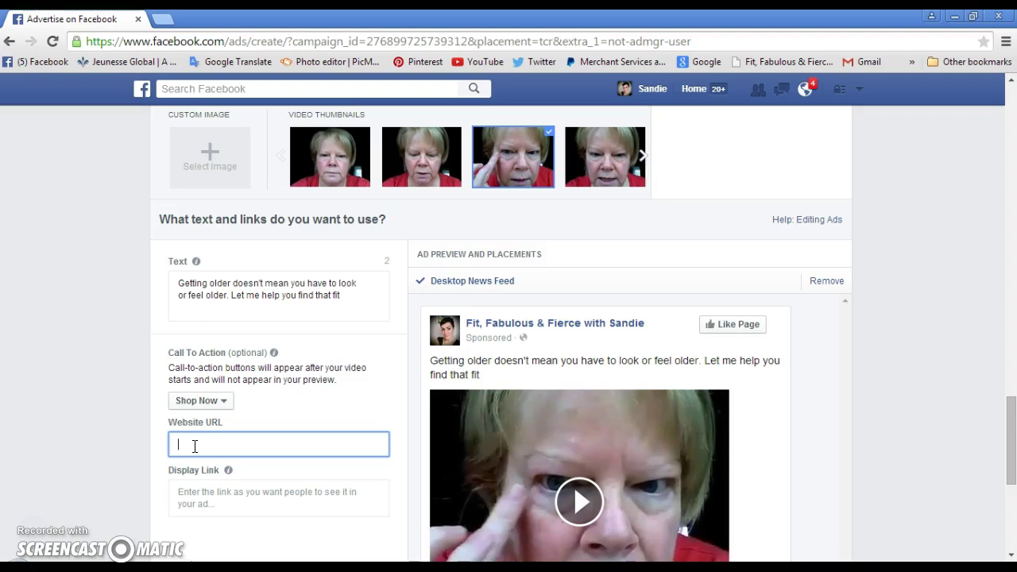
{"action": "type", "text": "www.f"}
{"action": "type", "text": "itfabulo"}
{"action": "type", "text": "usandfir"}
{"action": "type", "text": "erce.ca"}
{"action": "left_click", "coordinate": [331, 472]}
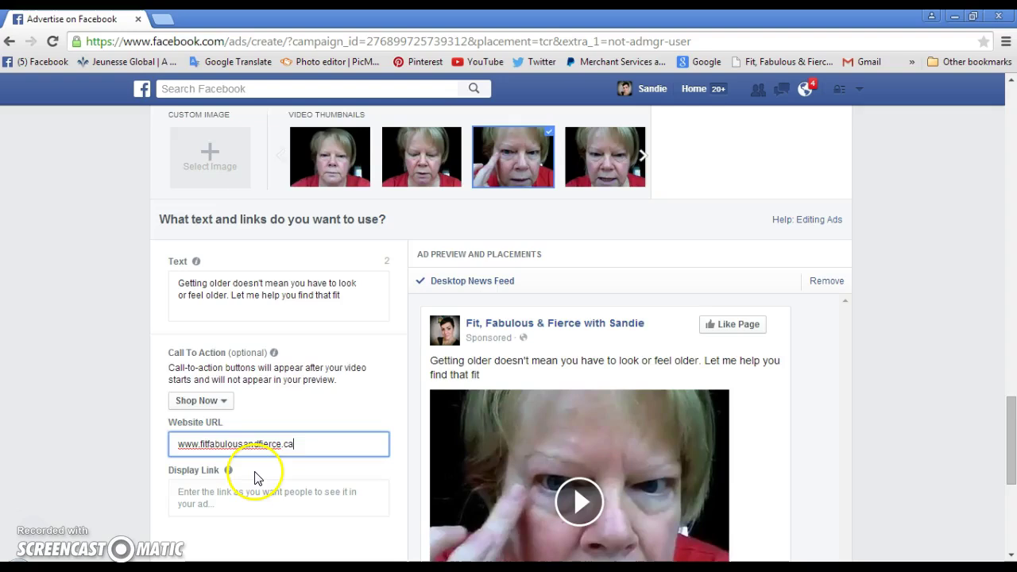
{"action": "scroll", "coordinate": [255, 477], "scroll_direction": "down", "scroll_amount": 1}
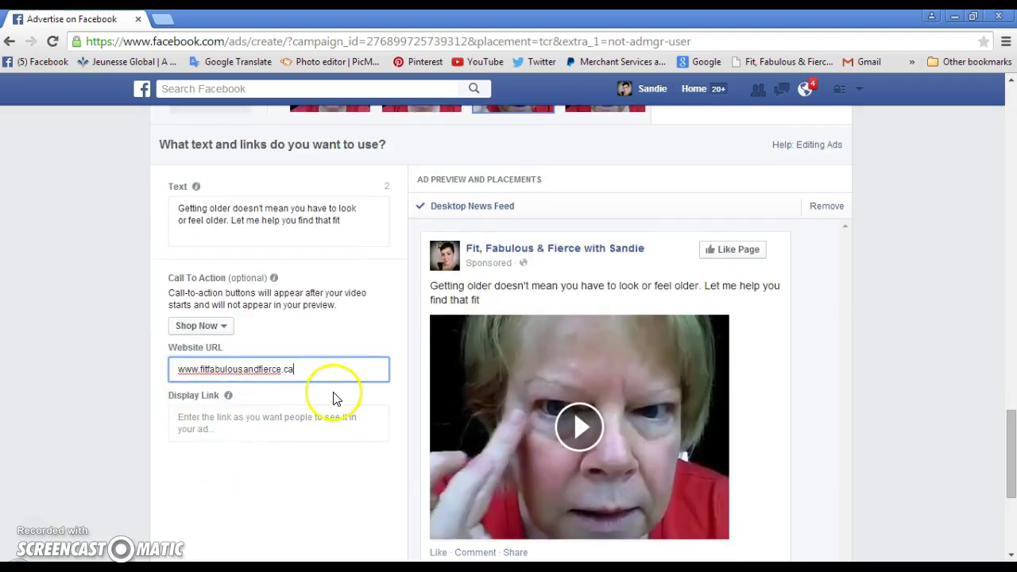
{"action": "scroll", "coordinate": [334, 397], "scroll_direction": "down", "scroll_amount": 2}
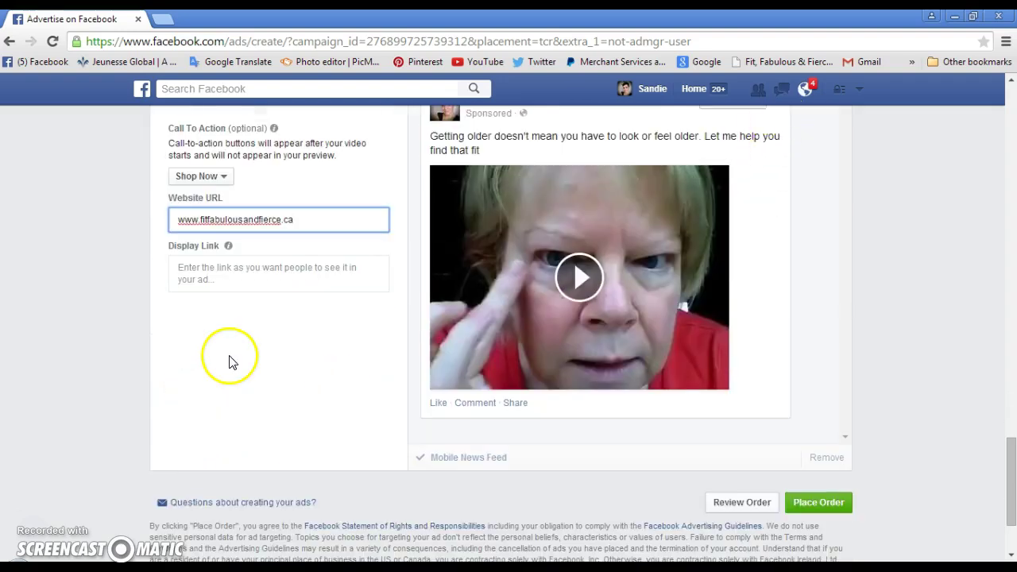
{"action": "scroll", "coordinate": [229, 362], "scroll_direction": "down", "scroll_amount": 1}
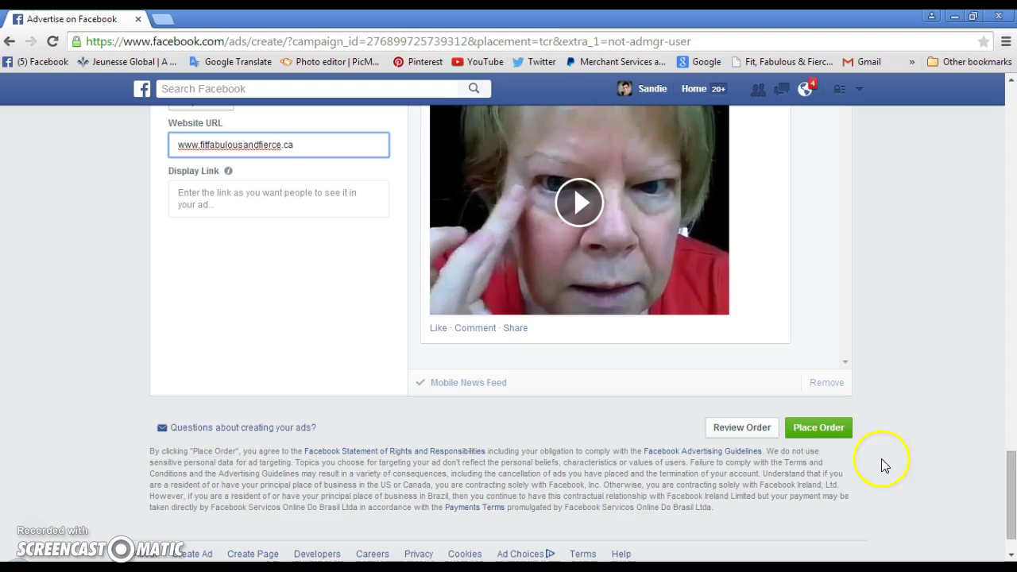
{"action": "left_click_drag", "start_coordinate": [1012, 465], "coordinate": [1012, 498]}
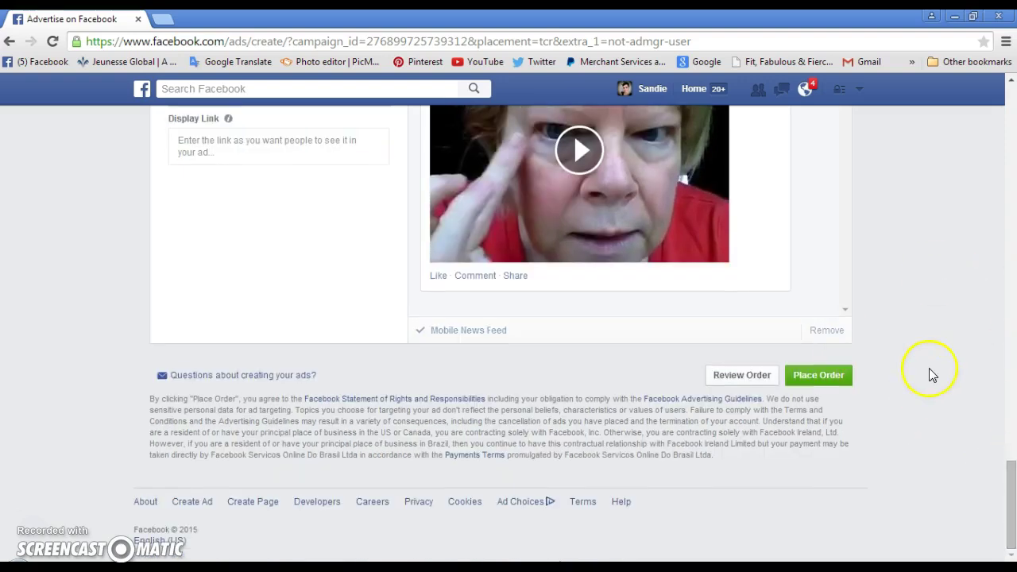
{"action": "left_click", "coordinate": [1011, 481]}
{"action": "left_click_drag", "start_coordinate": [1010, 481], "coordinate": [1010, 417]}
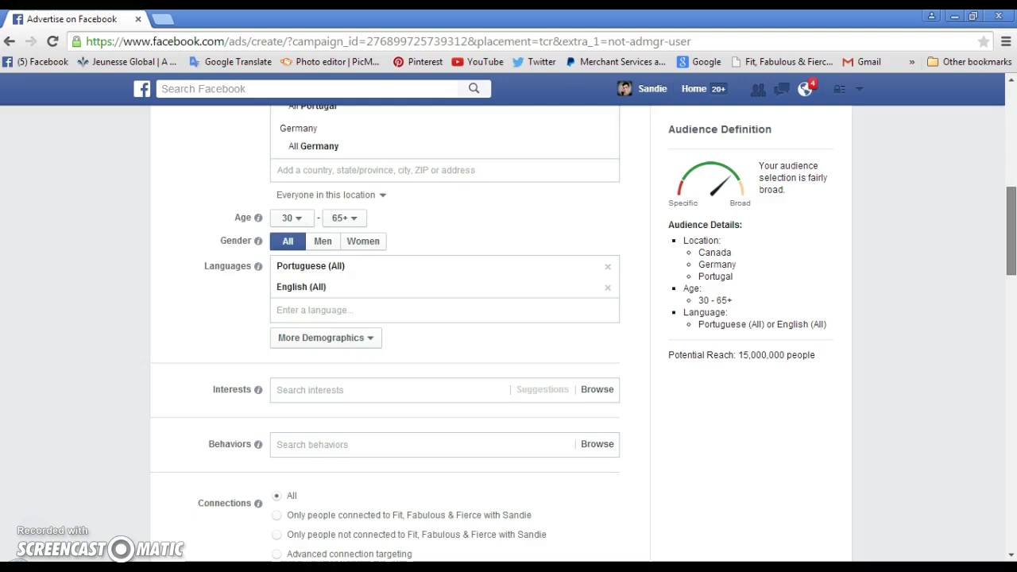
{"action": "left_click_drag", "start_coordinate": [1010, 417], "coordinate": [1010, 187]}
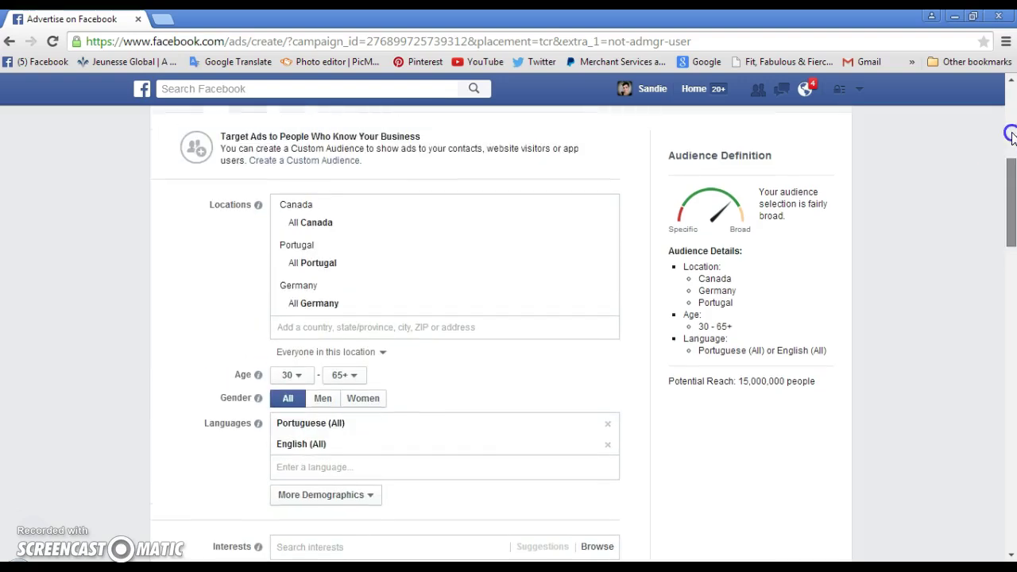
{"action": "left_click", "coordinate": [1011, 97]}
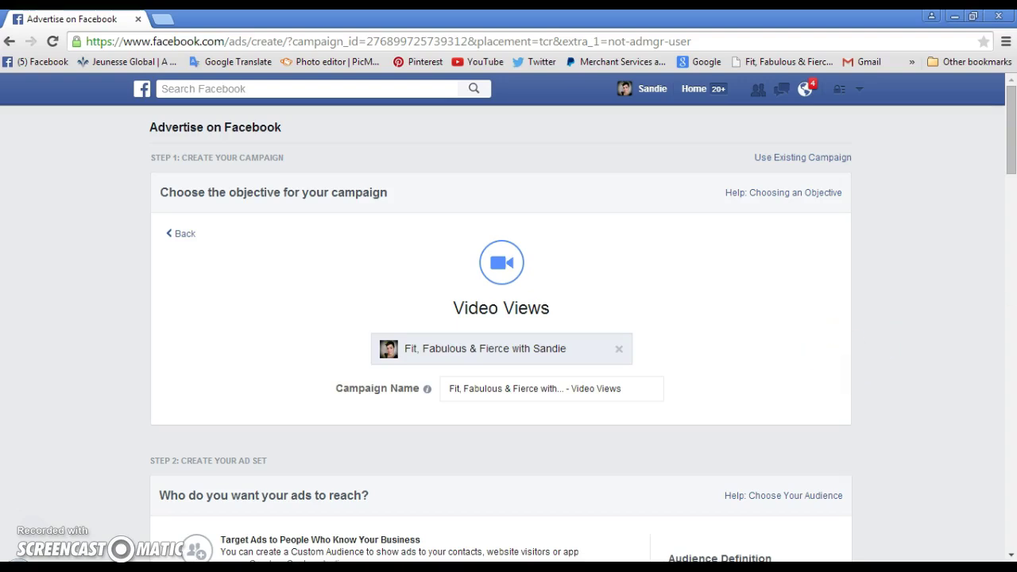
{"action": "left_click_drag", "start_coordinate": [1010, 136], "coordinate": [1011, 211]}
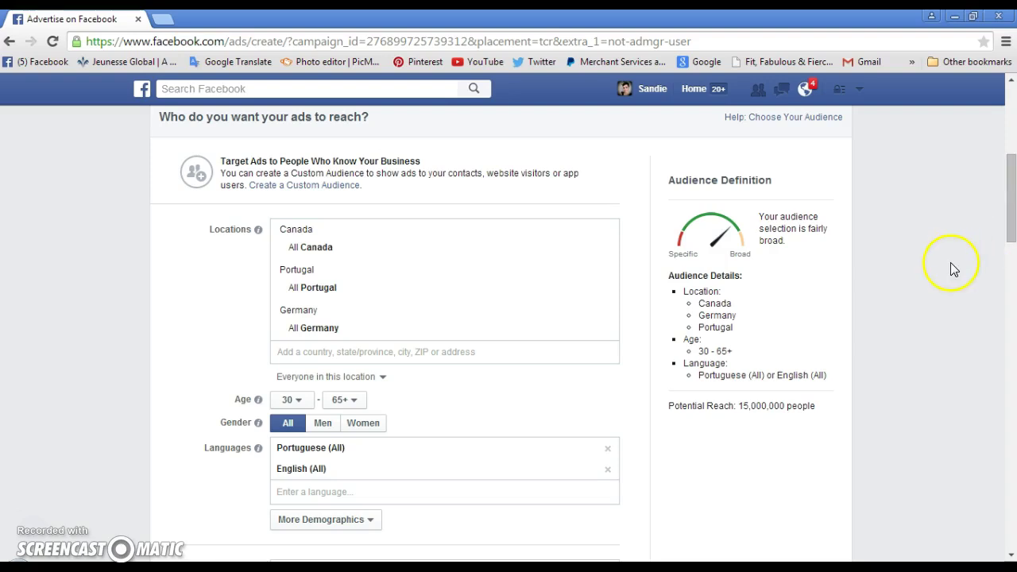
{"action": "left_click_drag", "start_coordinate": [1013, 210], "coordinate": [1012, 142]}
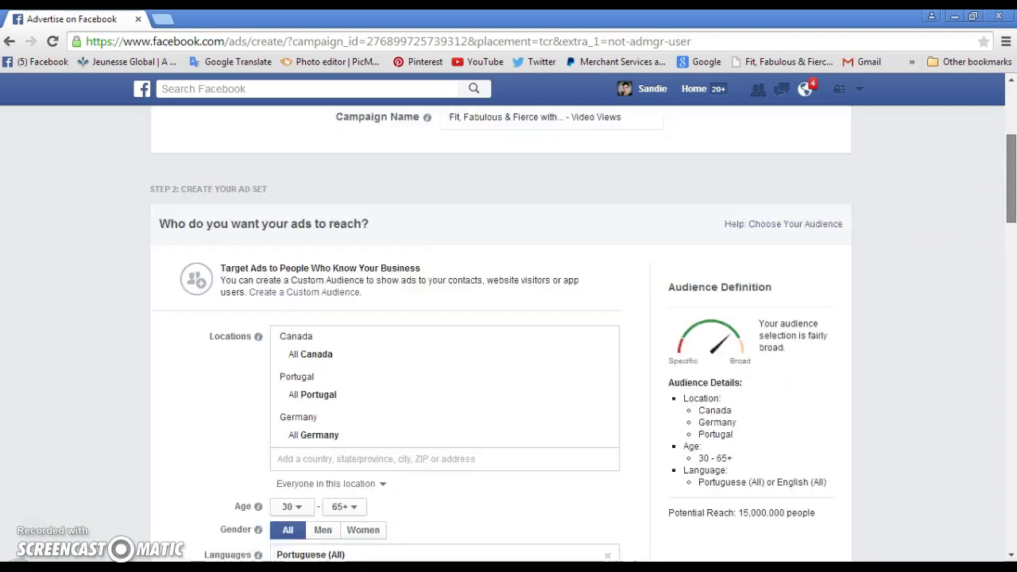